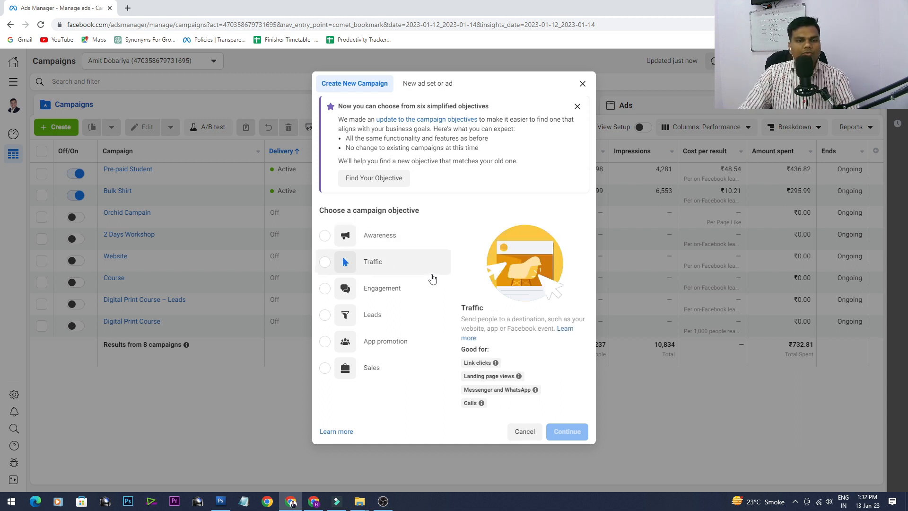
- Create a new campaign with the Engagement objective, with the campaign, ad set and ad named Engagement
left_click(440, 289)
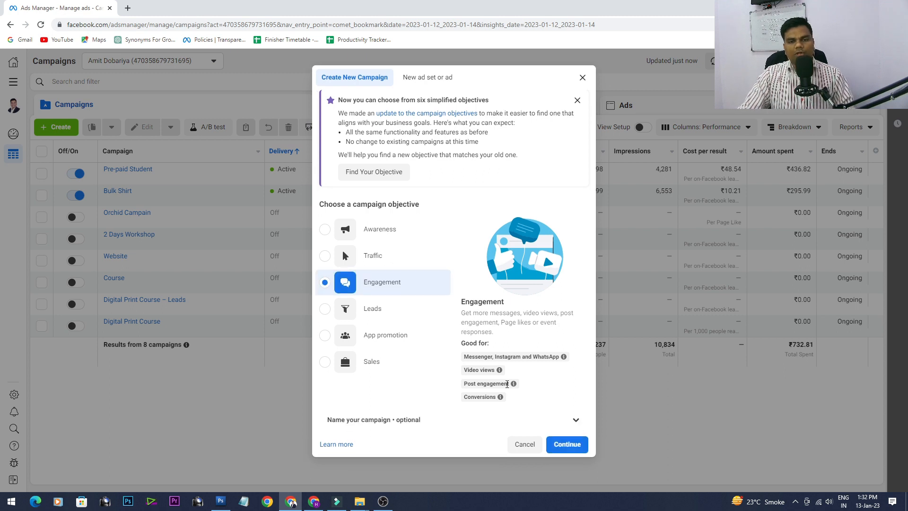
left_click_drag(464, 357, 503, 400)
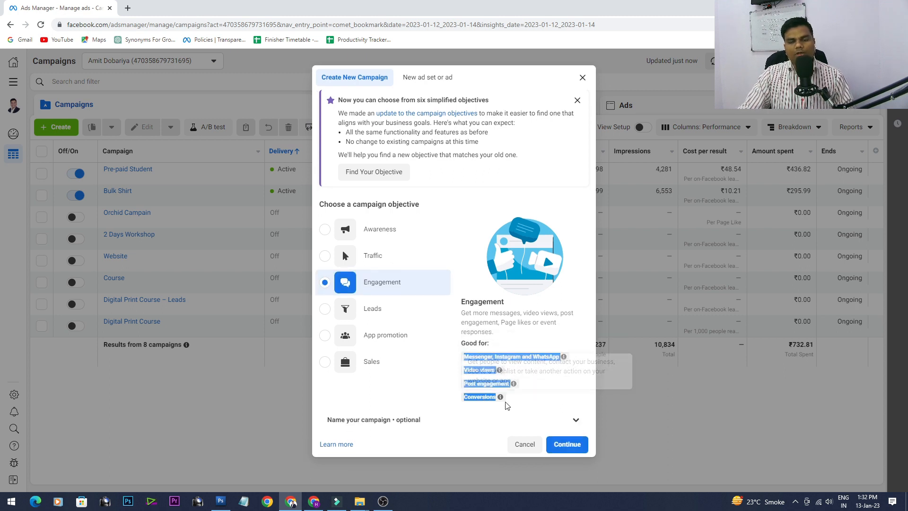
left_click(431, 421)
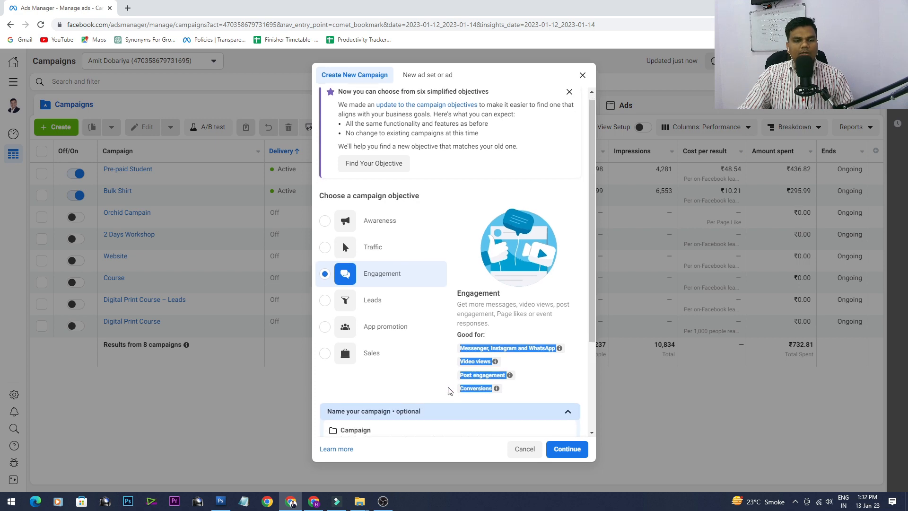
scroll(450, 390, "down", 3)
left_click(403, 331)
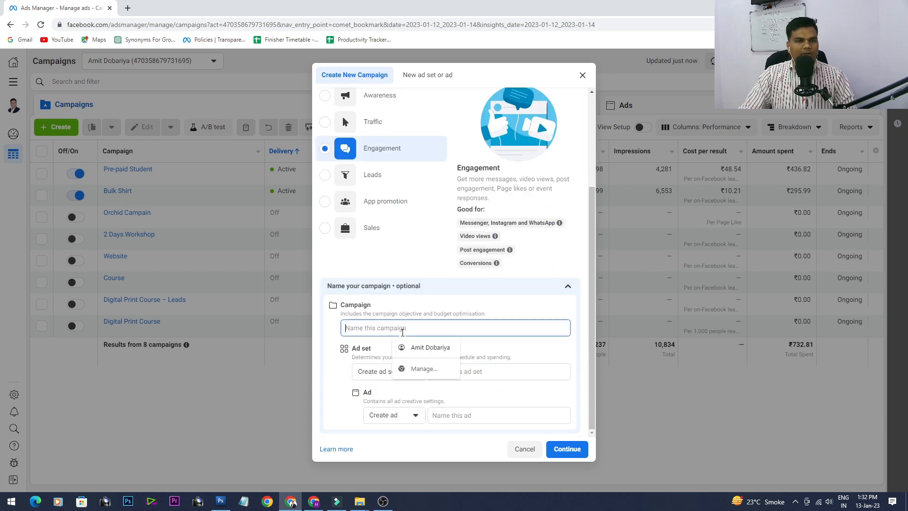
key("Return")
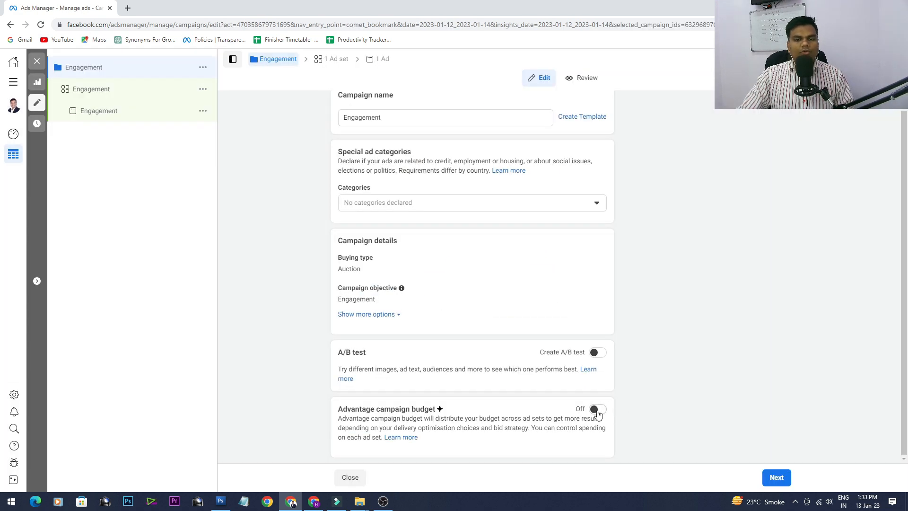
- Turn on Advantage campaign budget, set the daily budget to ₹500, and continue to the ad set
left_click(597, 410)
scroll(622, 404, "down", 3)
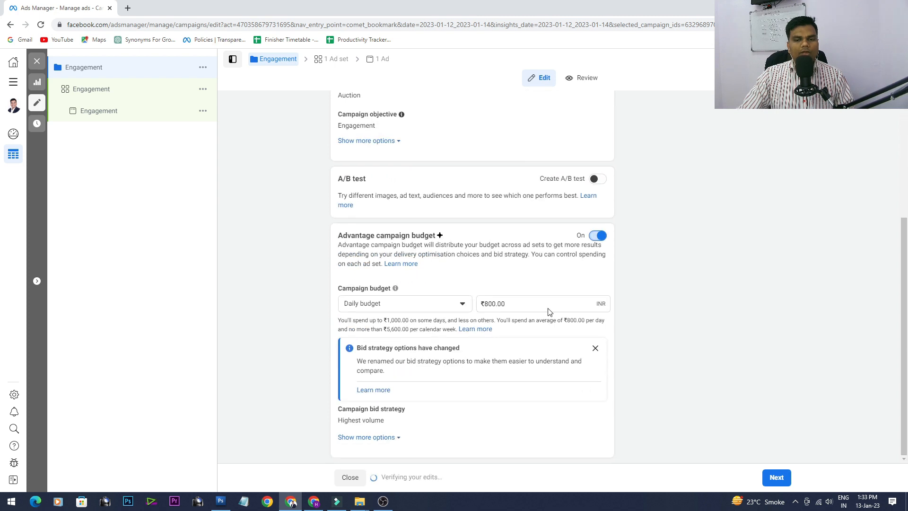
left_click_drag(550, 312, 482, 303)
type("500")
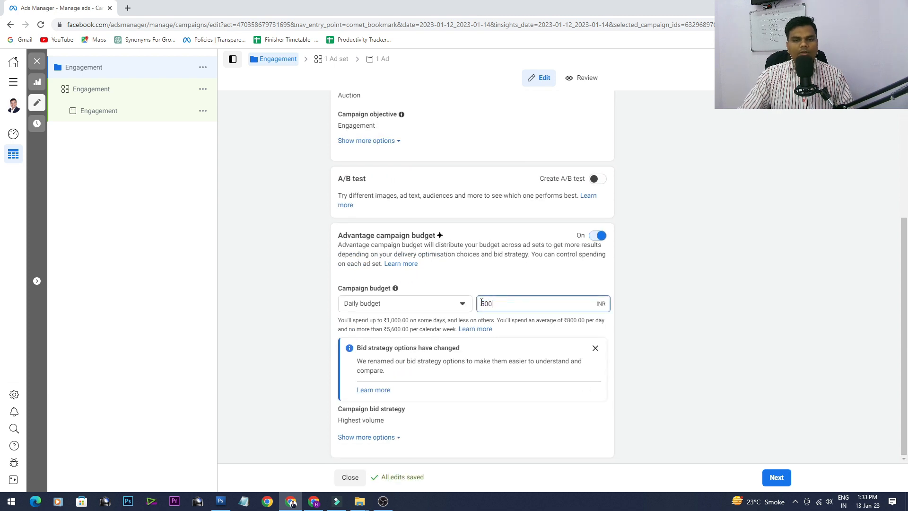
left_click(776, 478)
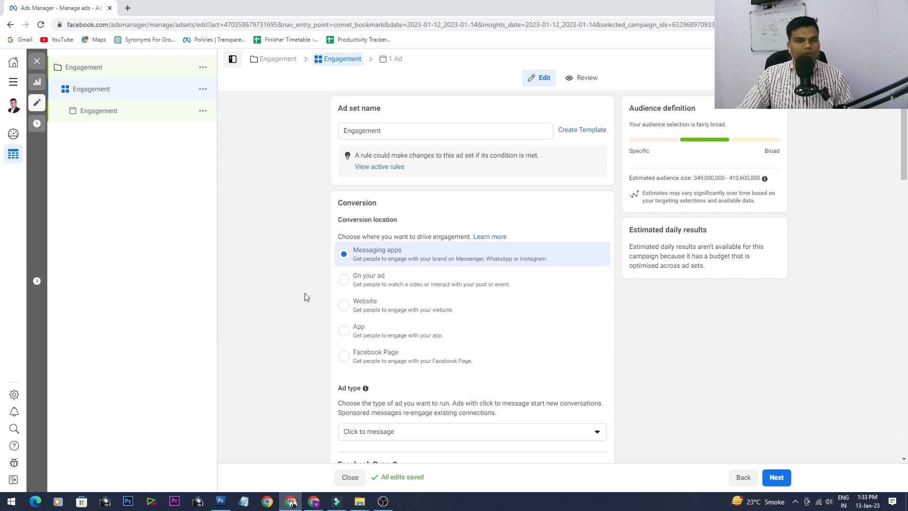
- Set the ad set's conversion location to Facebook Page
scroll(308, 294, "down", 2)
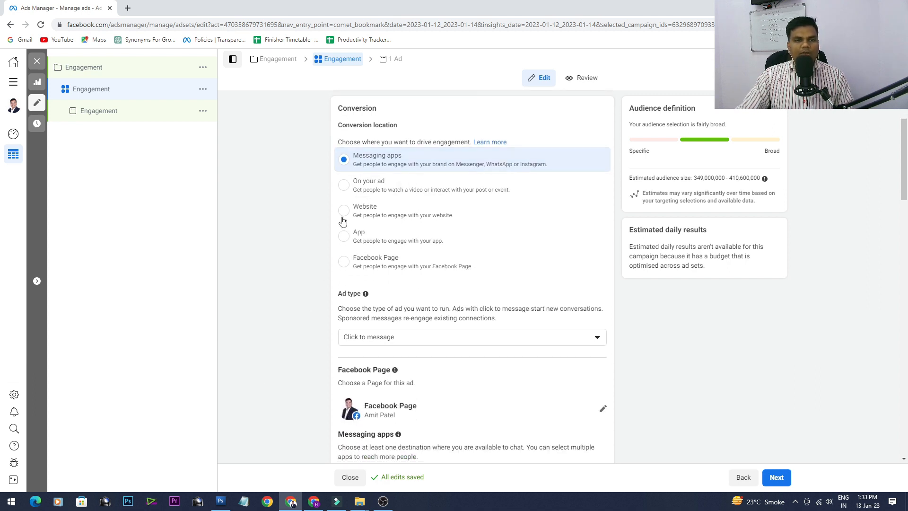
left_click(344, 263)
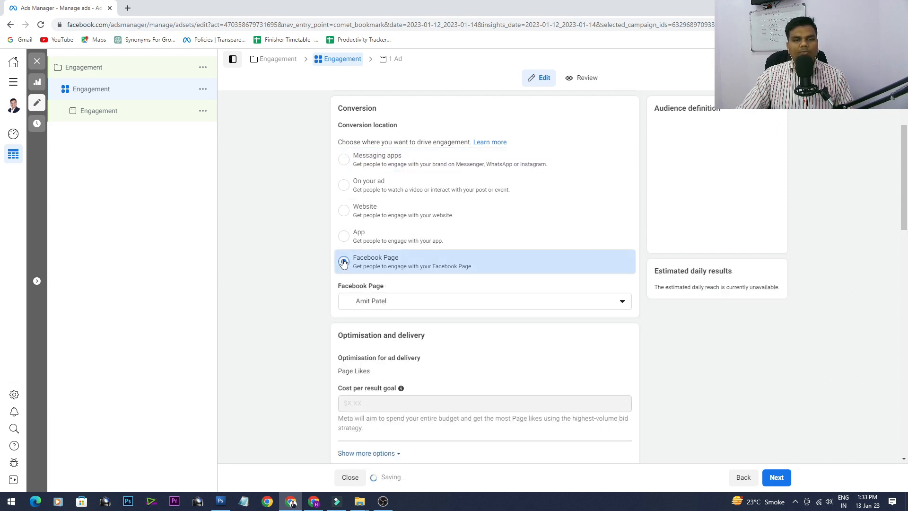
scroll(343, 260, "down", 3)
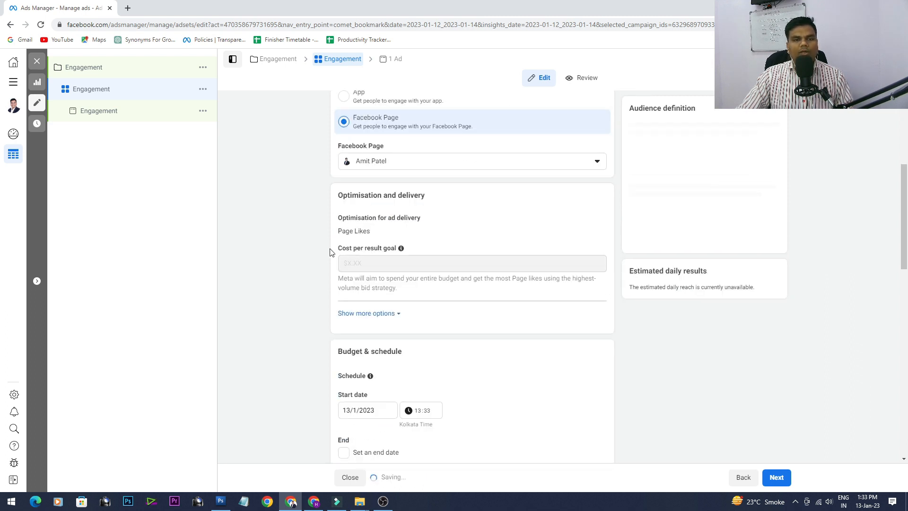
- Examine the Pages available for the ad set's Facebook Page, including the Personal group, keeping the current choice
left_click(428, 160)
left_click(428, 160)
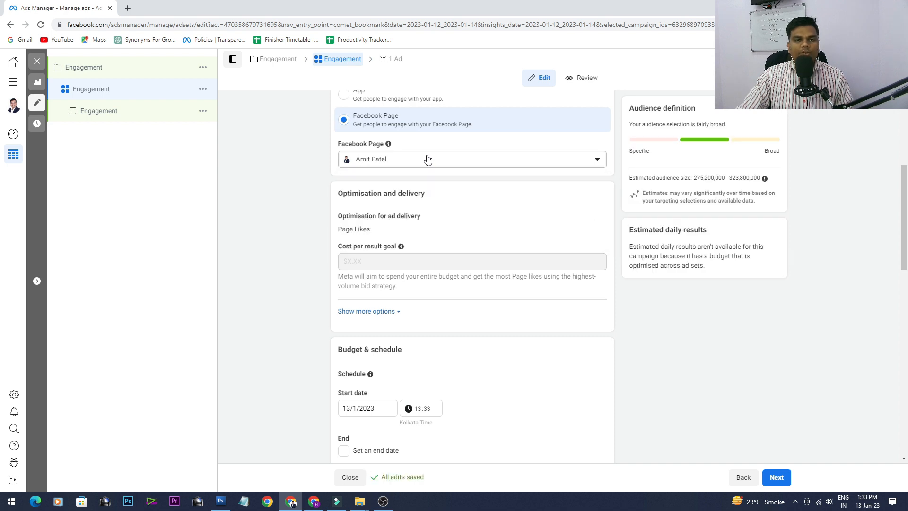
left_click(427, 159)
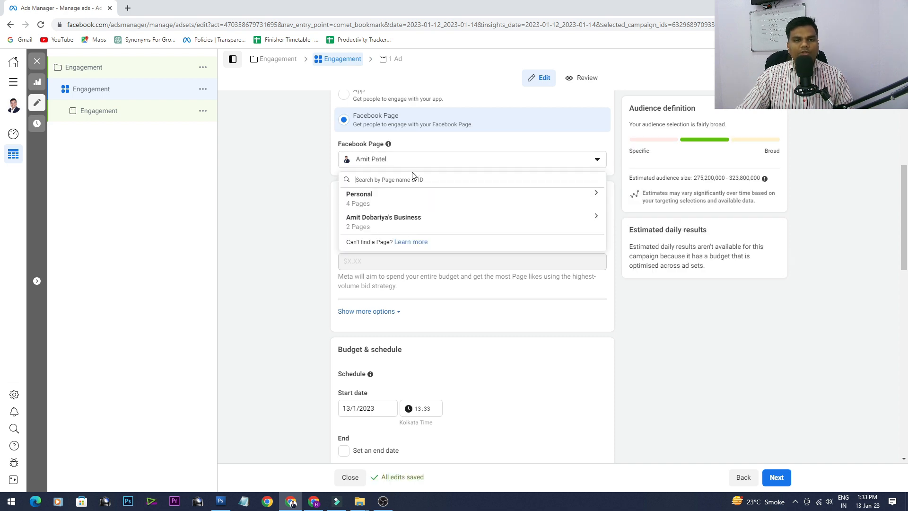
left_click(307, 215)
scroll(290, 241, "down", 4)
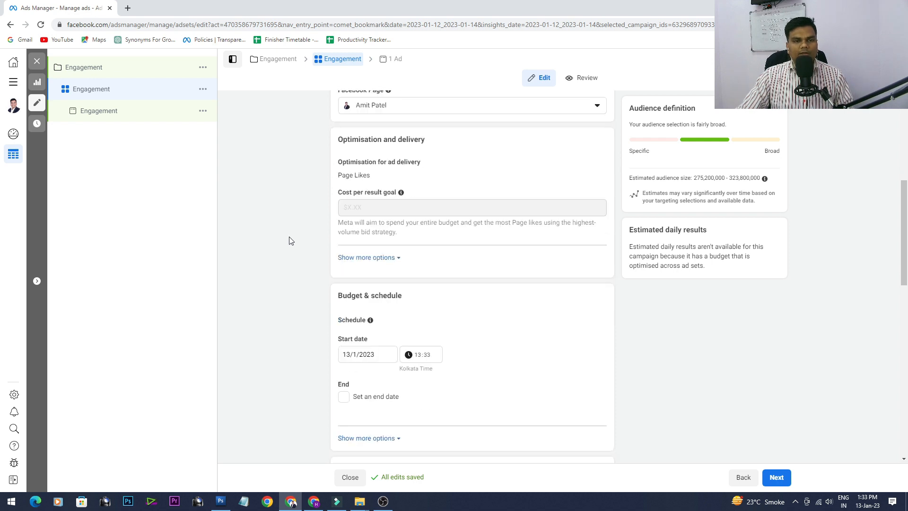
scroll(290, 241, "up", 5)
left_click(380, 207)
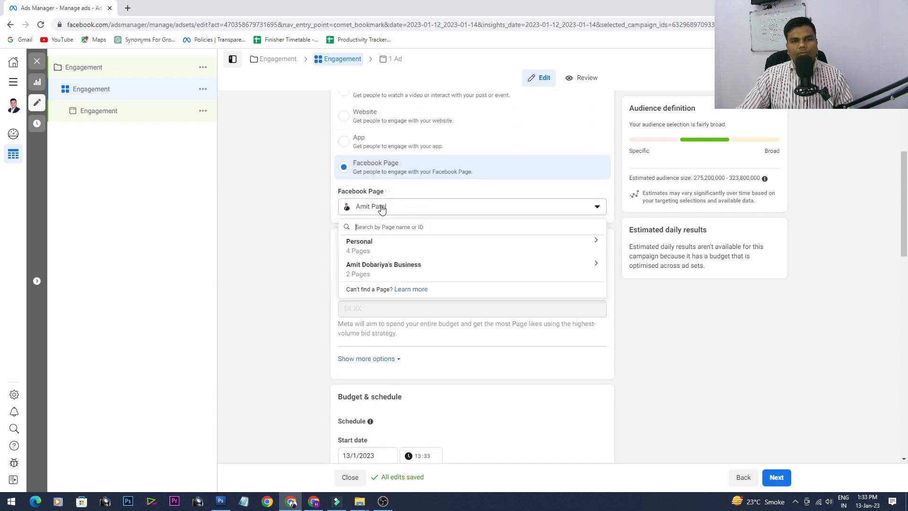
left_click(382, 245)
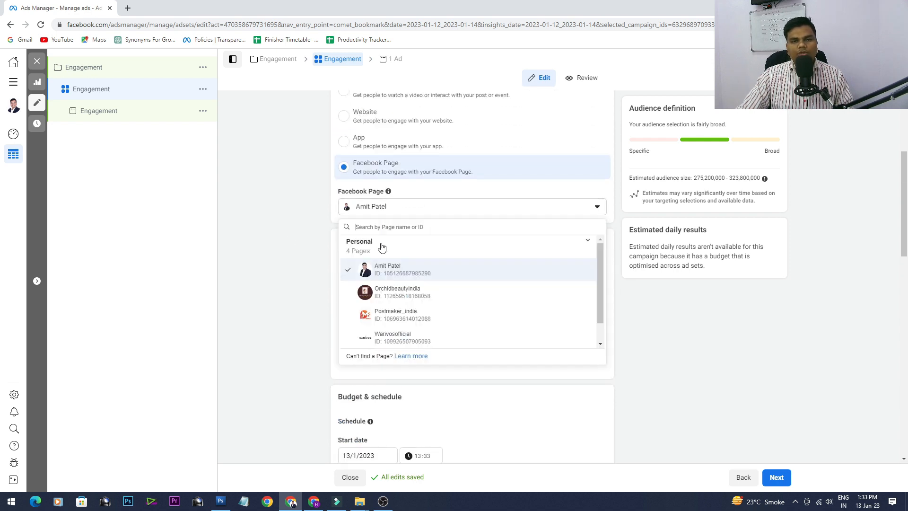
left_click(298, 264)
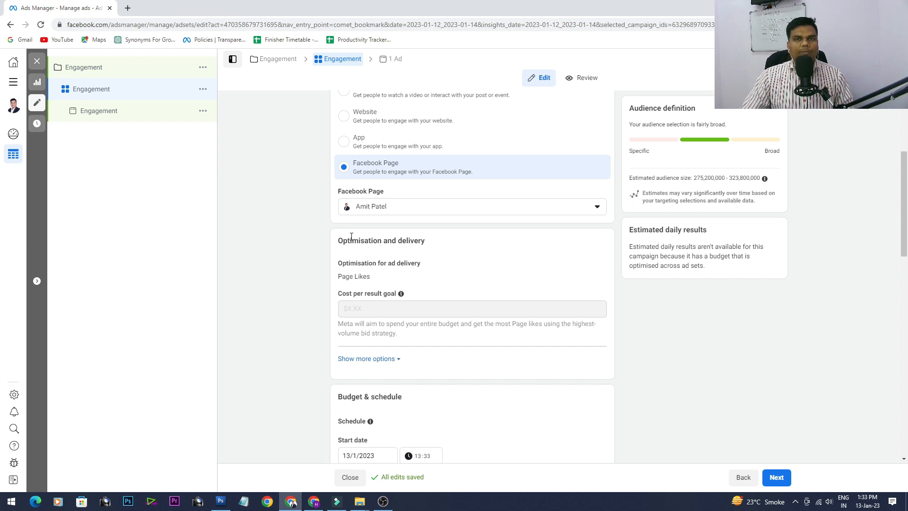
- Show the additional optimisation and delivery options and review the choices for when you are charged
scroll(352, 237, "down", 3)
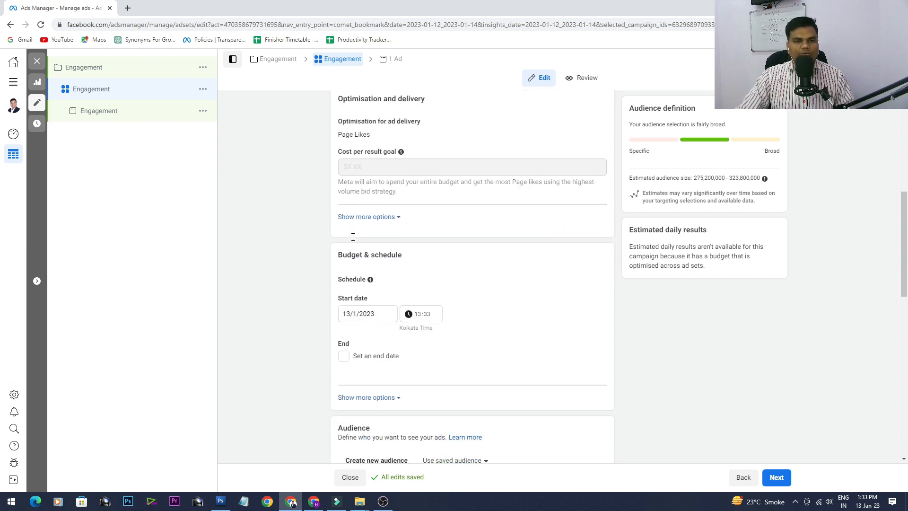
left_click(367, 218)
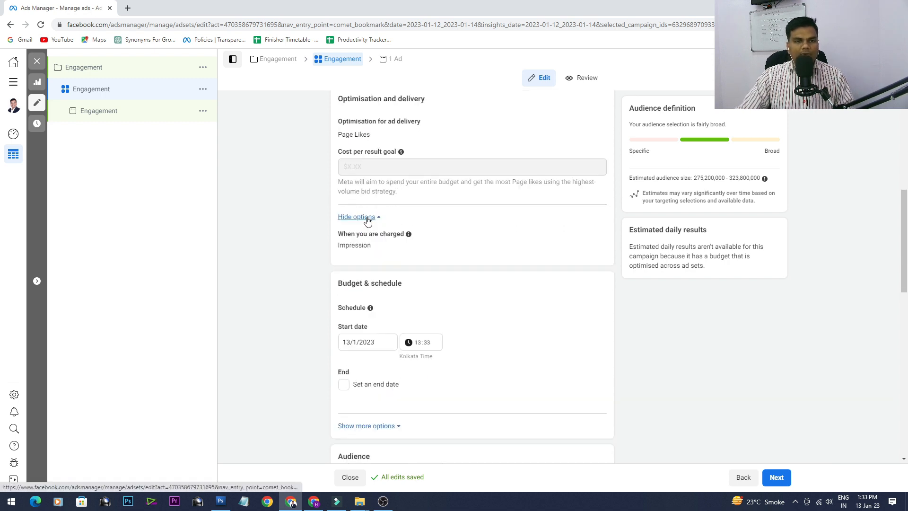
left_click(593, 238)
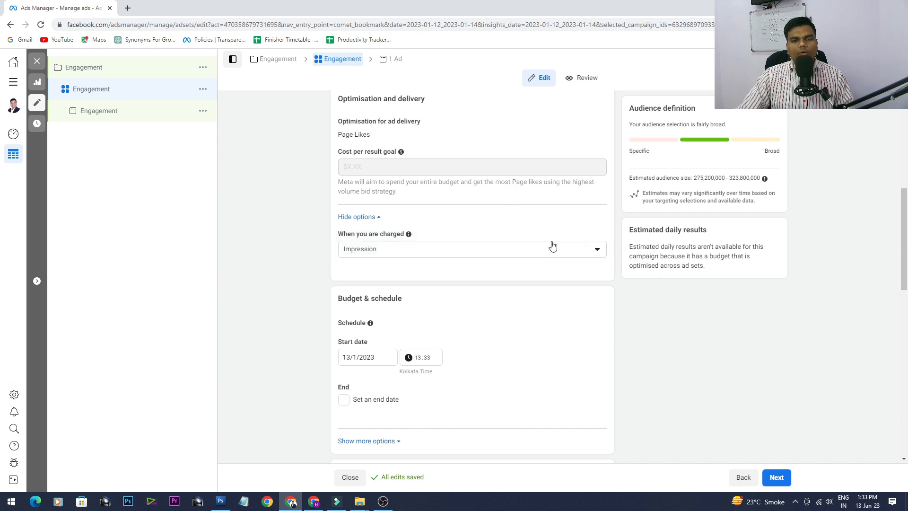
left_click(511, 256)
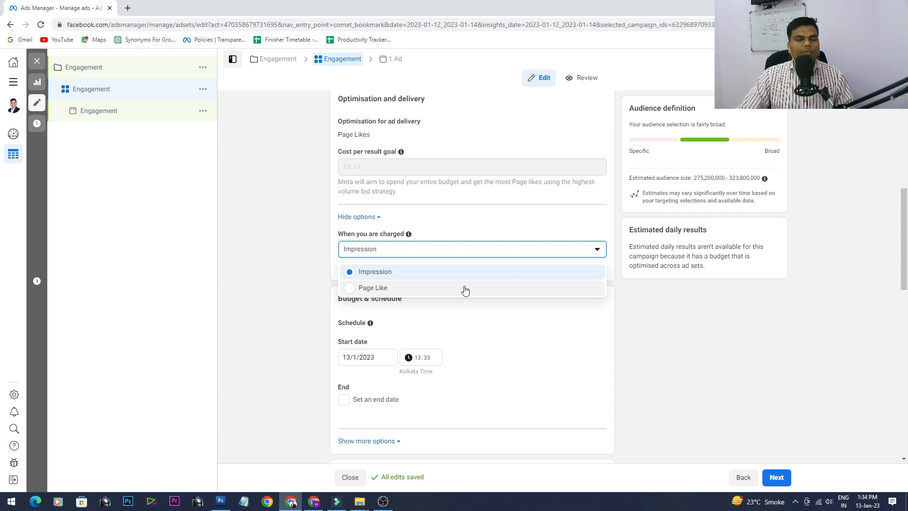
left_click(298, 298)
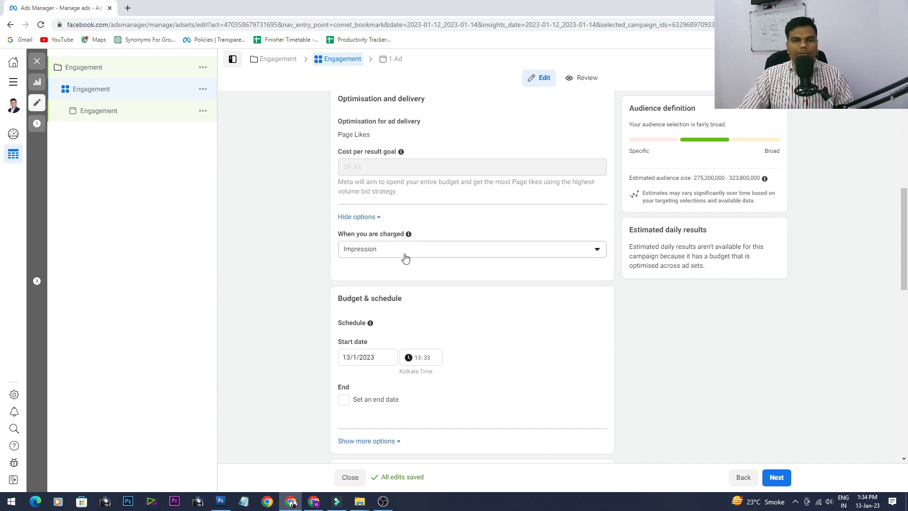
- Try charging per Page Like, and set the charging basis back to Impression
left_click(406, 257)
left_click(402, 289)
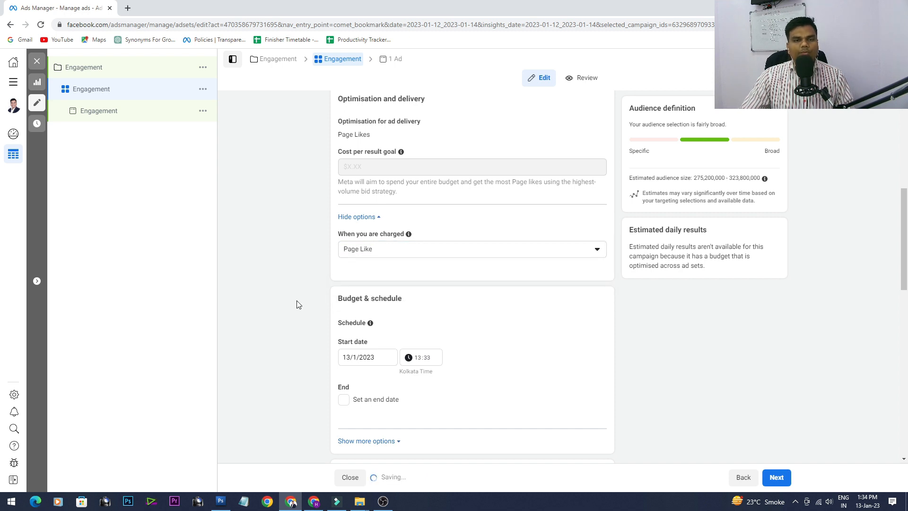
left_click(377, 250)
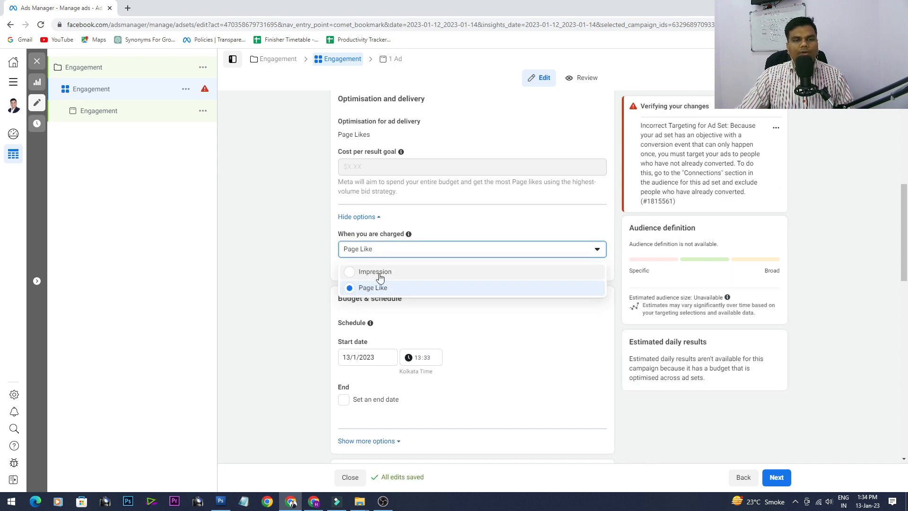
left_click(380, 274)
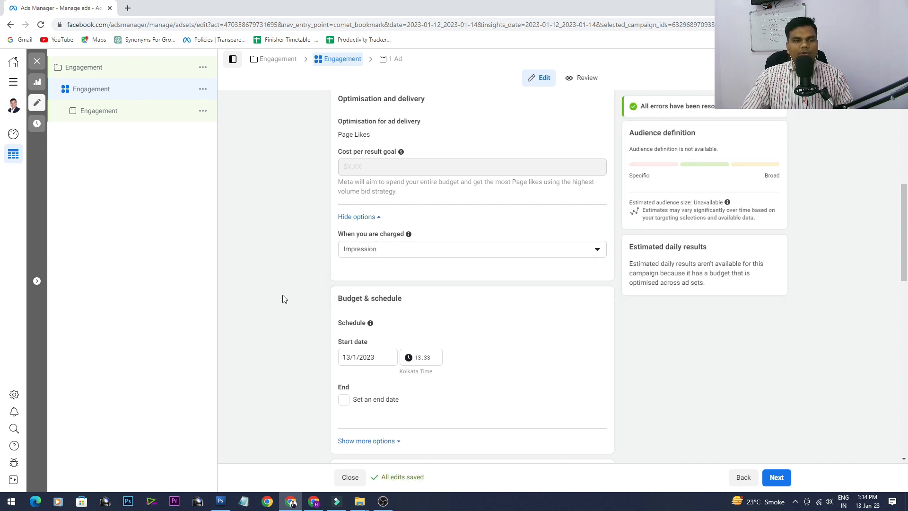
- Find the saved audience Ads1 by searching for "ads", apply it to the ad set, and continue to the ad
scroll(284, 299, "down", 5)
scroll(283, 299, "down", 2)
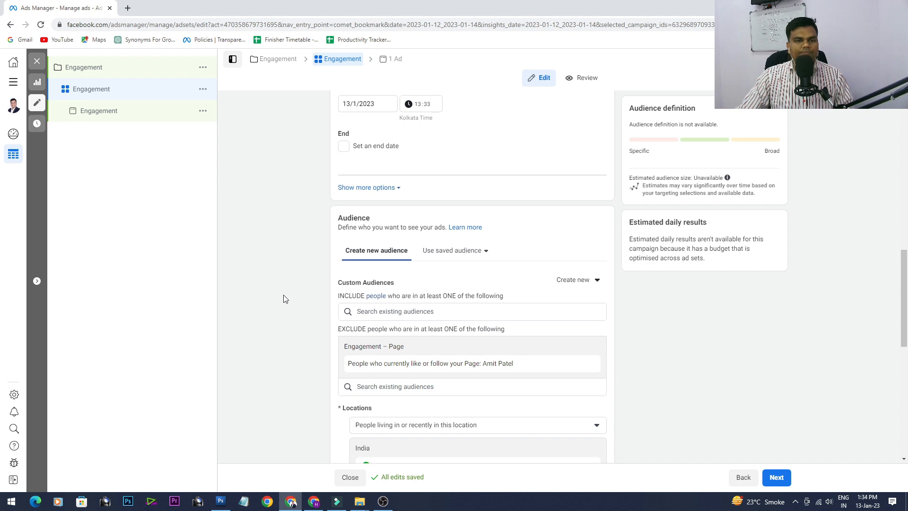
left_click(478, 173)
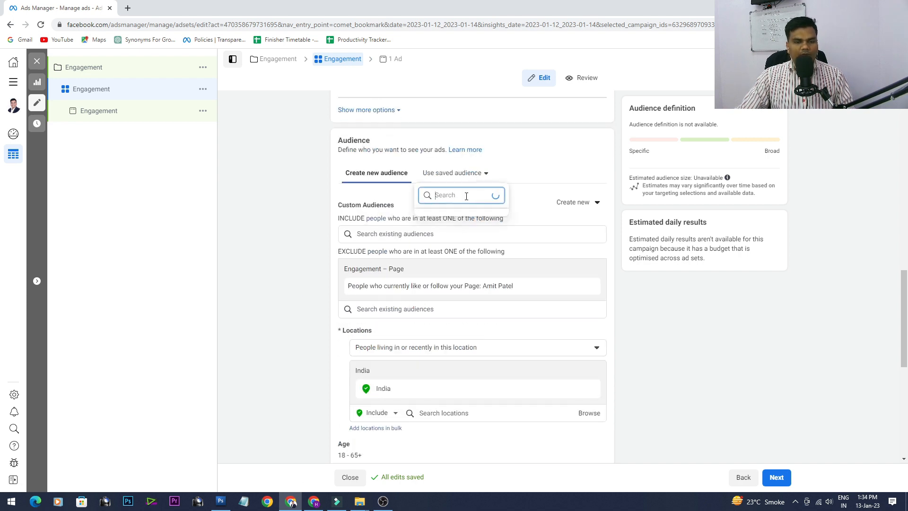
type("ads")
left_click(465, 220)
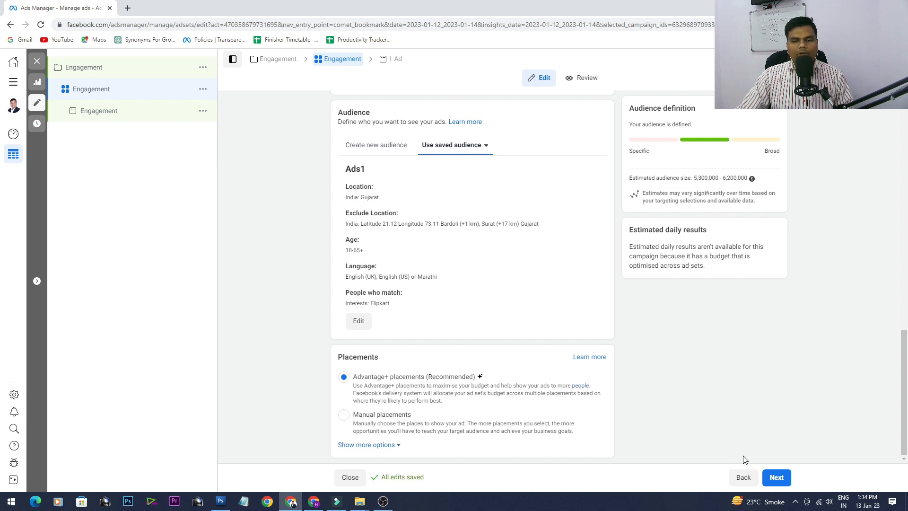
left_click(778, 482)
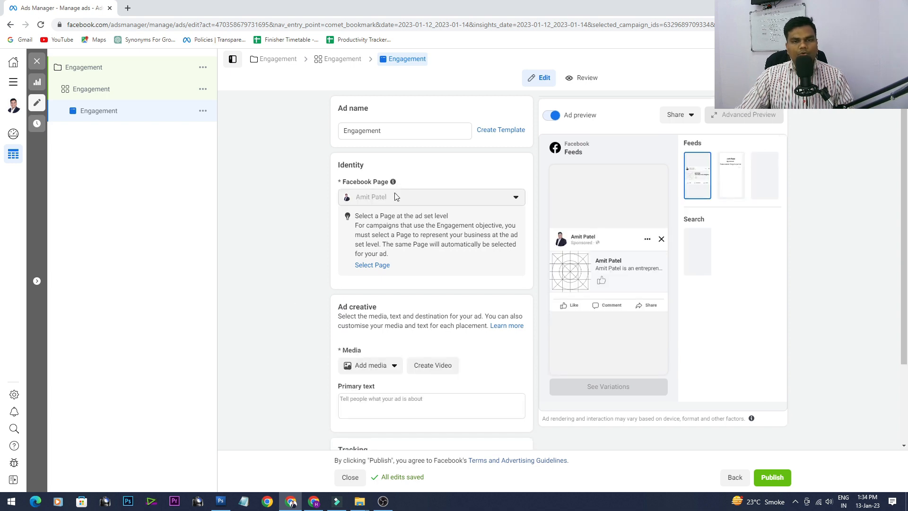
- Check the Facebook Page selection at the ad set level and return to the ad
left_click(372, 266)
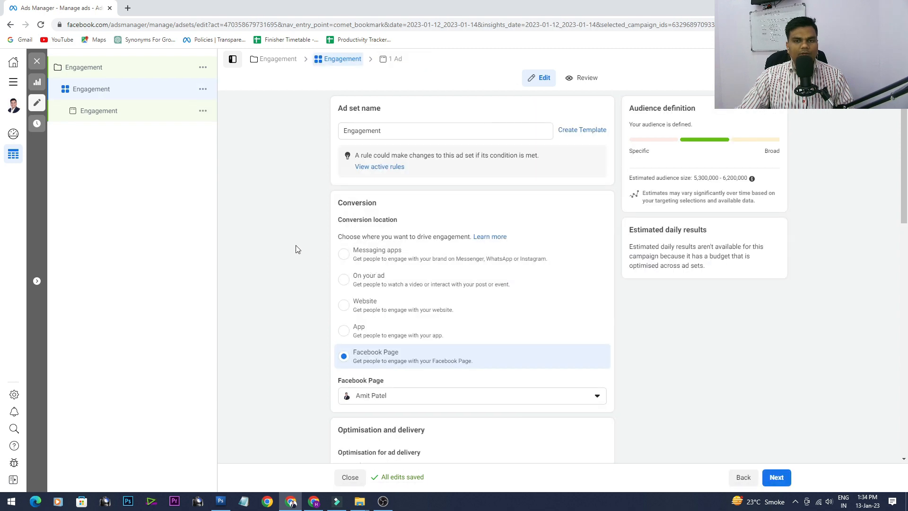
left_click(396, 59)
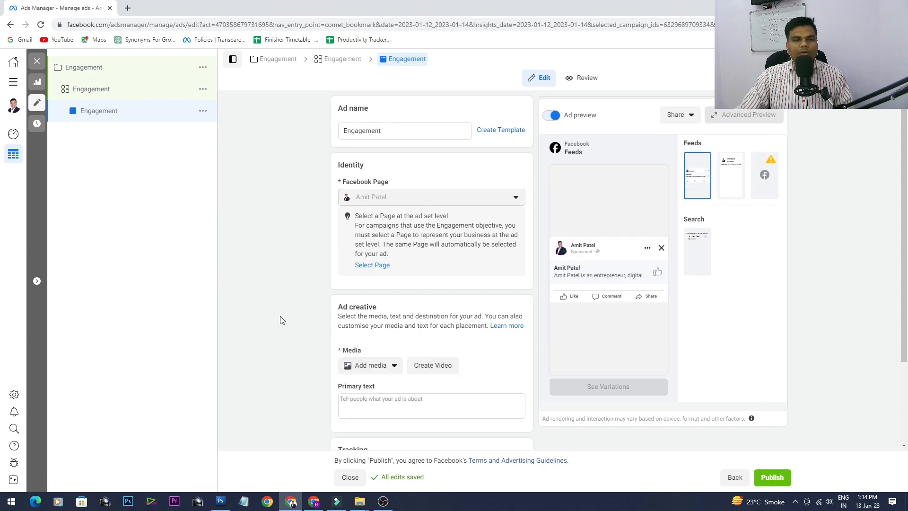
- Add the untitled 720 × 720 blue Photoshop promotion image with the woman holding books from the account images to the ad creative
scroll(281, 321, "down", 2)
scroll(280, 320, "up", 1)
left_click(378, 308)
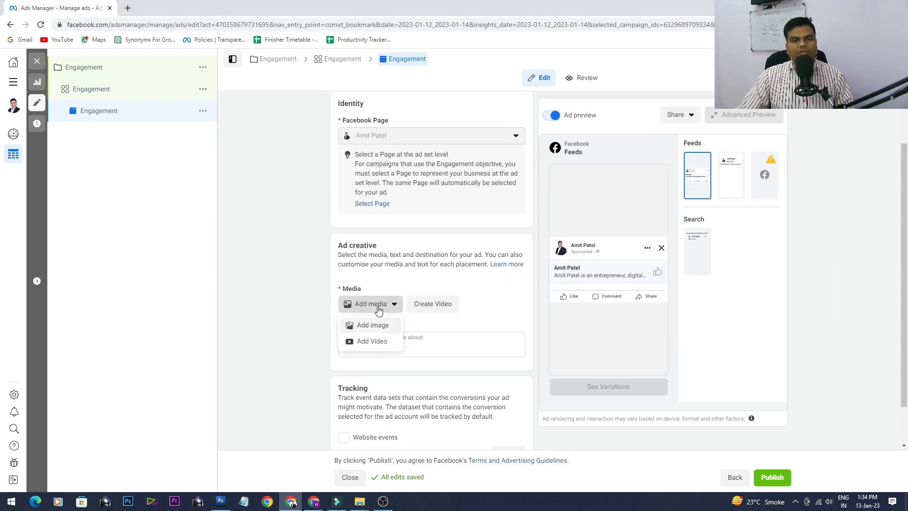
left_click(374, 327)
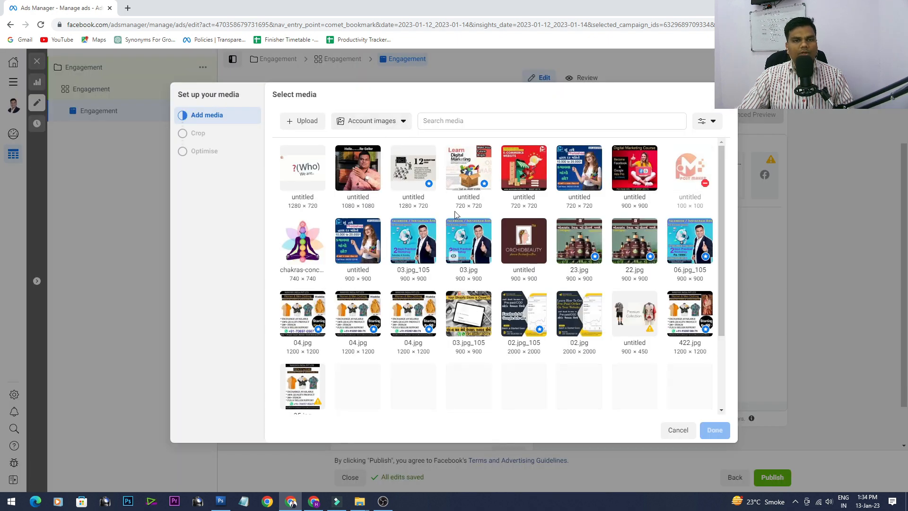
left_click(579, 168)
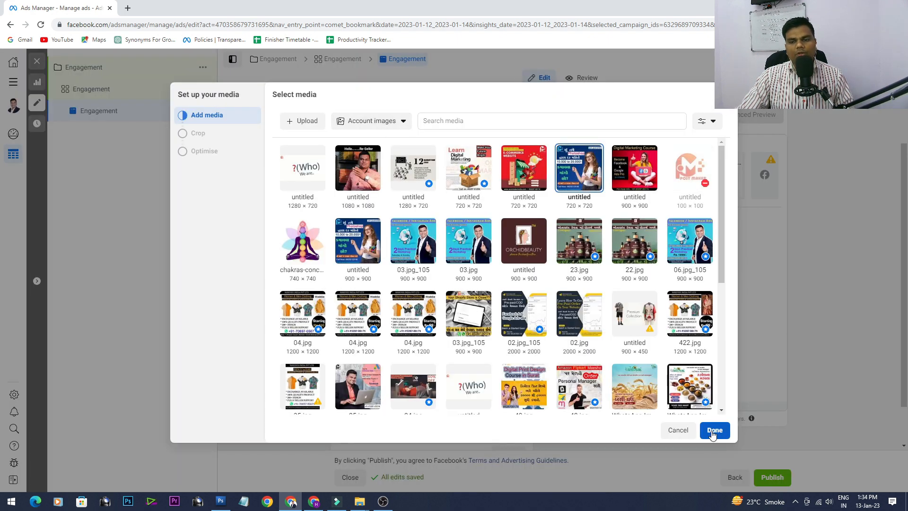
left_click(715, 430)
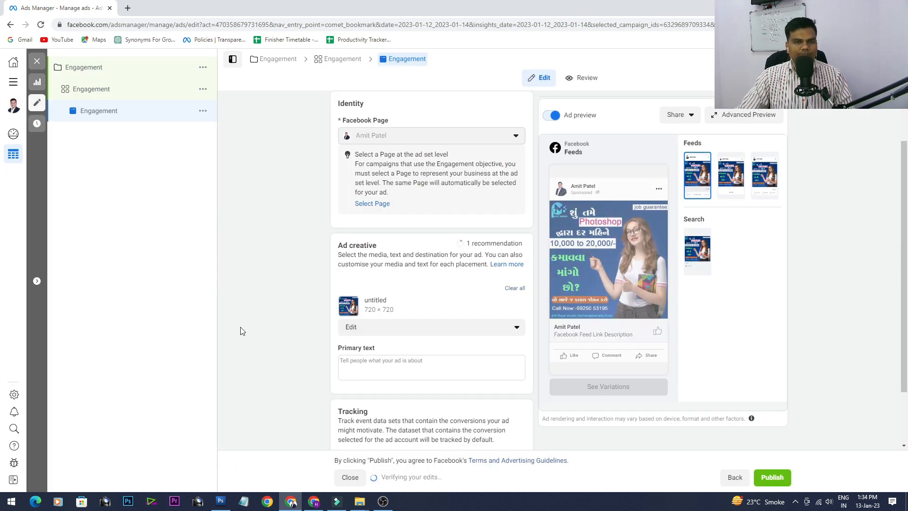
- Enter "Photoshop Course Will Start soon" as the ad's primary text, correcting the missing space with the spelling suggestion
scroll(368, 335, "down", 2)
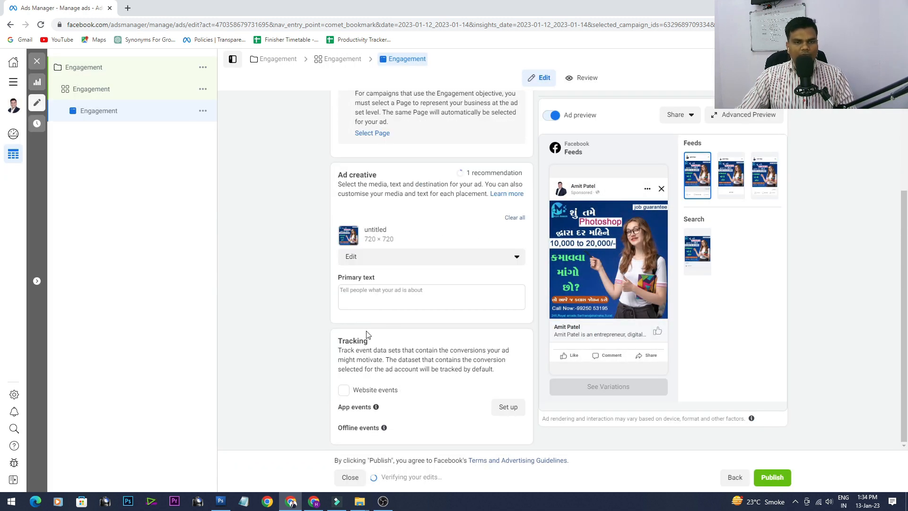
left_click(397, 294)
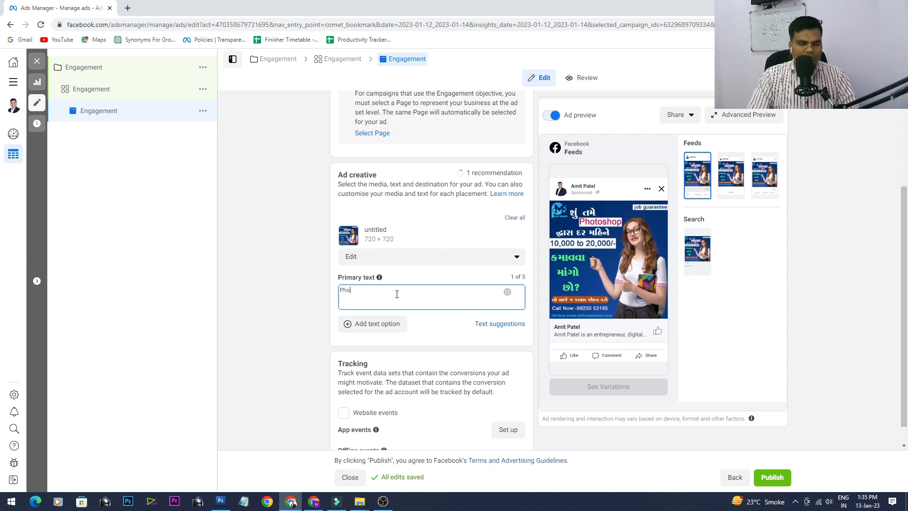
type("Photoshop ")
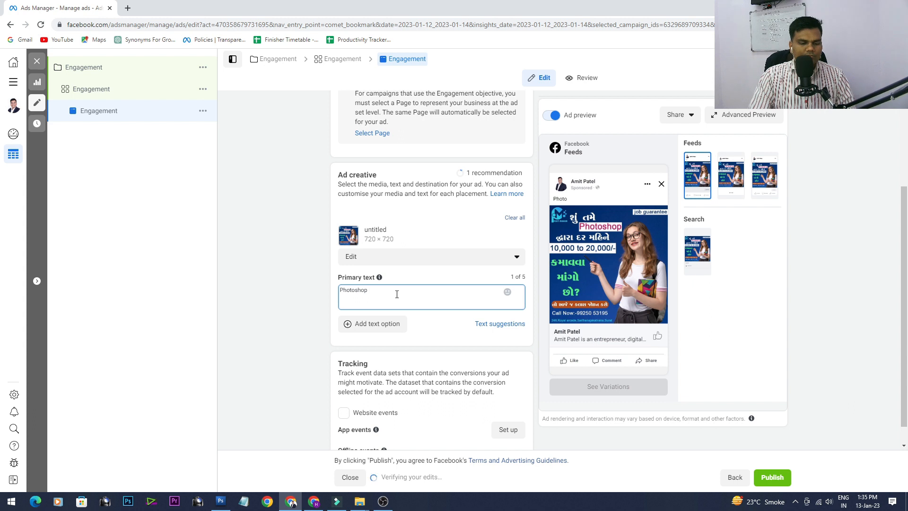
type("Course Will Start")
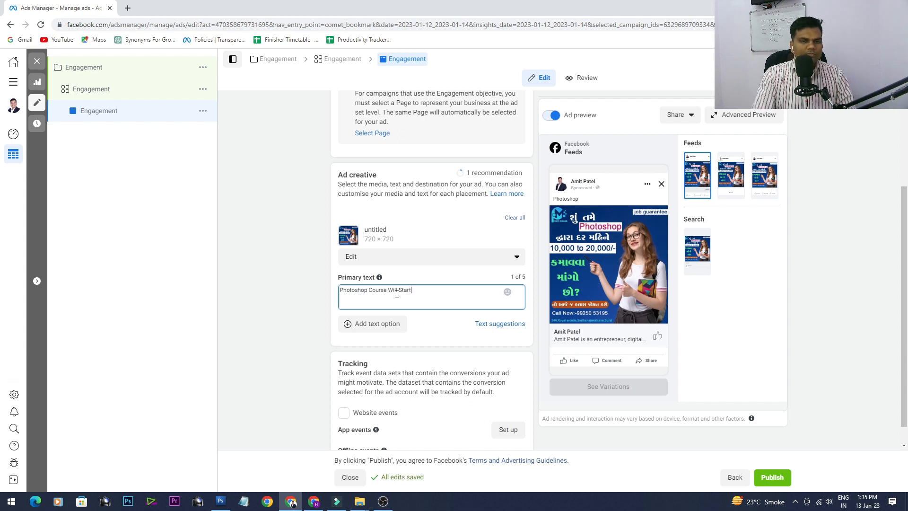
type("soon")
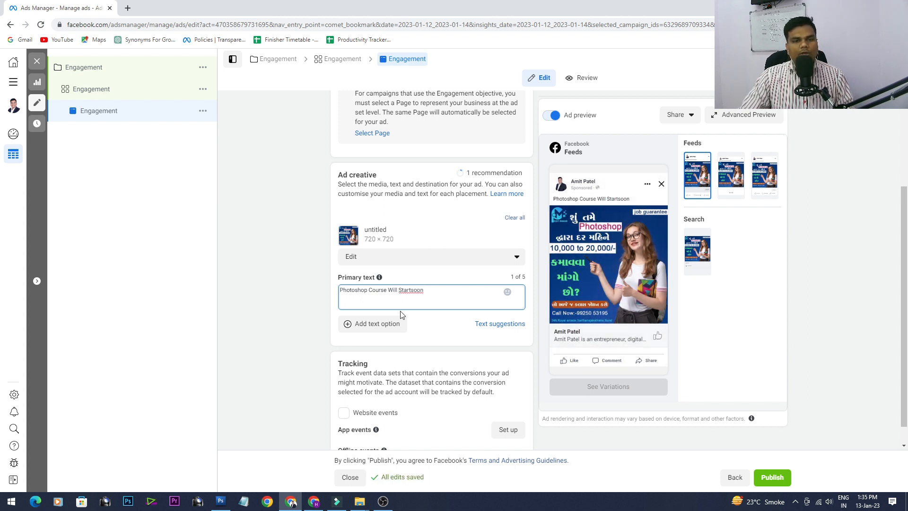
right_click(415, 290)
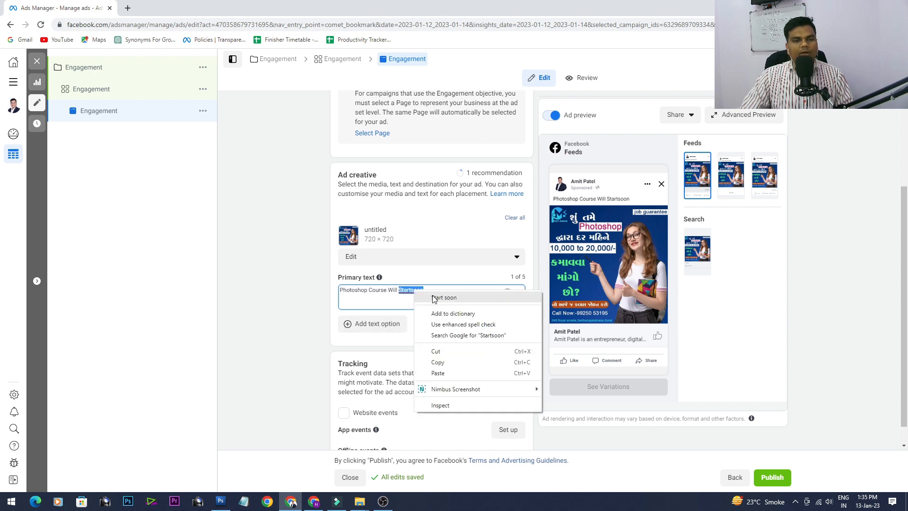
left_click(434, 298)
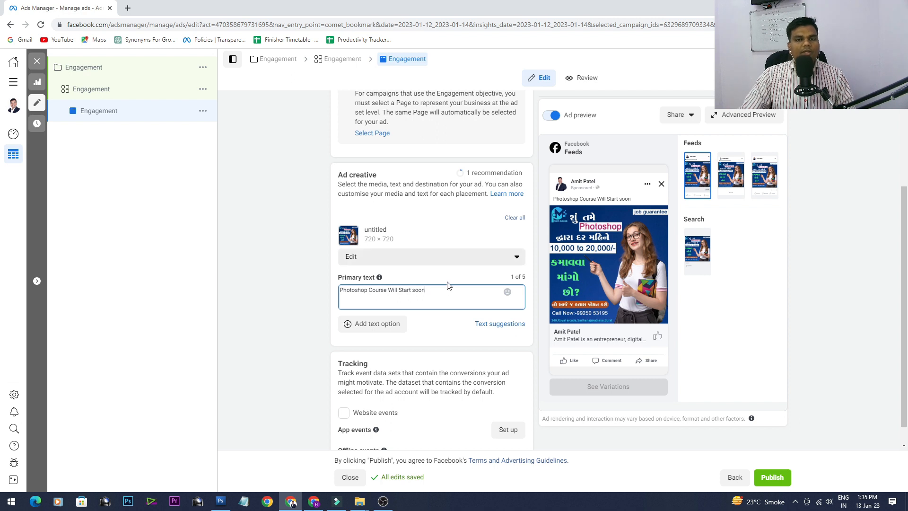
- Try tracking website events for the ad, and turn that tracking off again
scroll(449, 319, "down", 1)
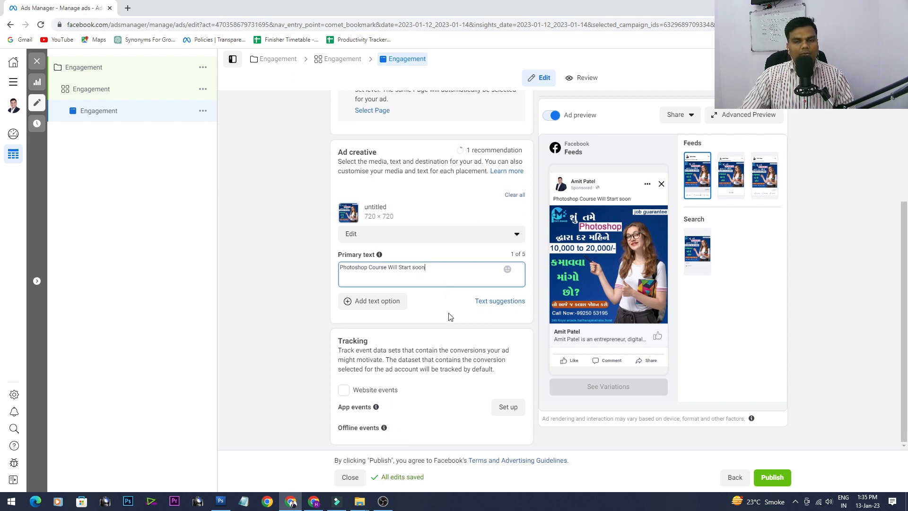
left_click(344, 390)
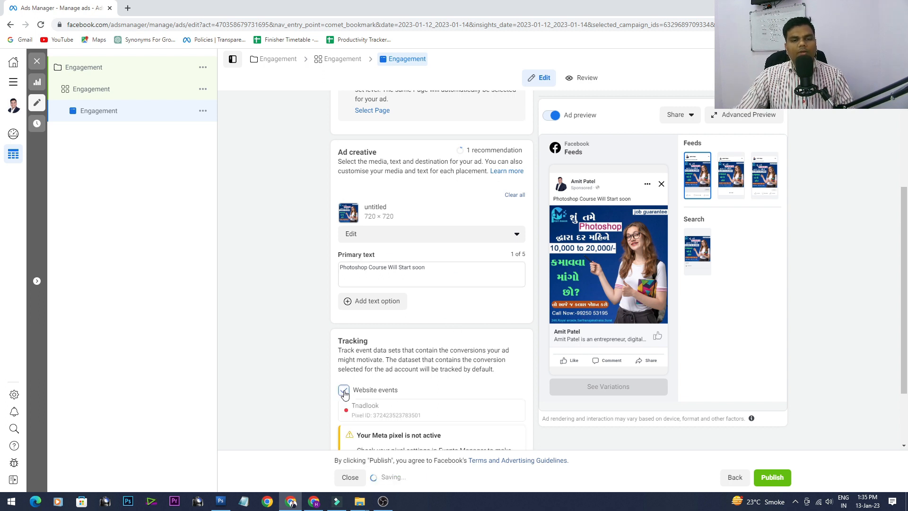
scroll(369, 341, "down", 2)
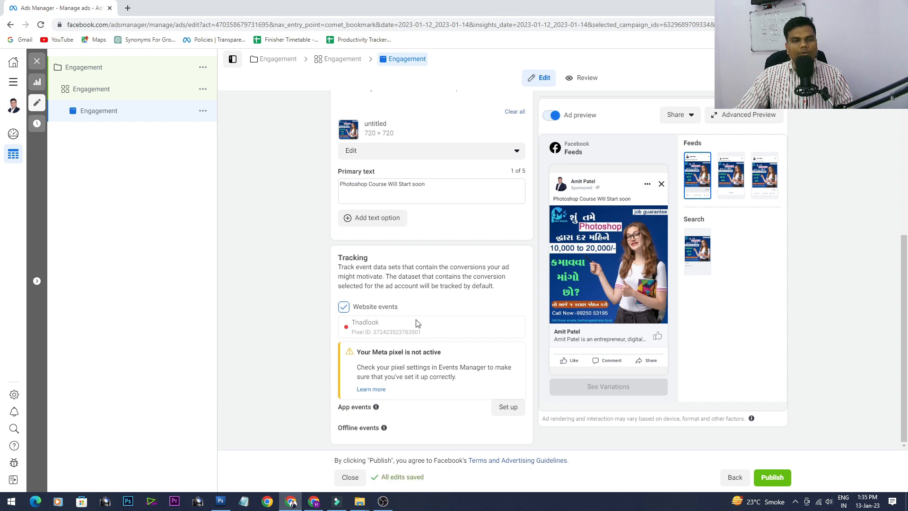
left_click(346, 308)
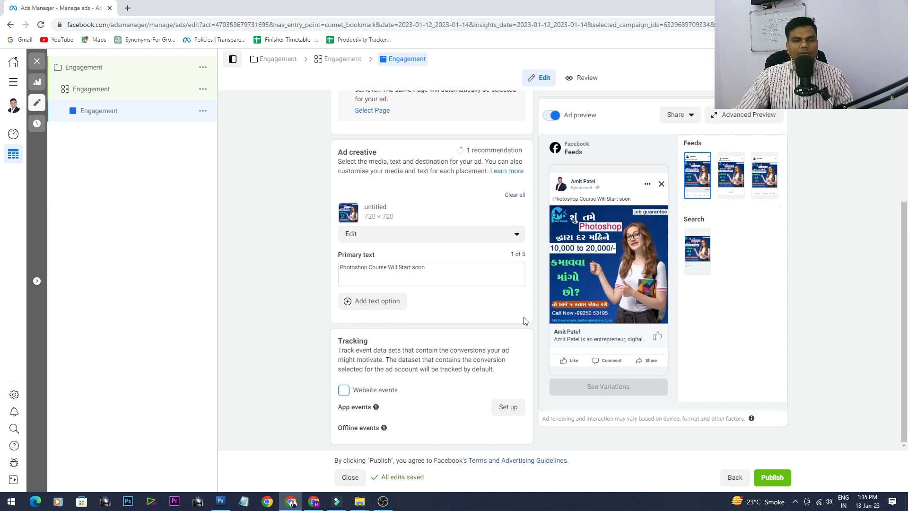
- End the first line of the primary text with a period and add a second line reading "Who will join this course"
left_click(445, 269)
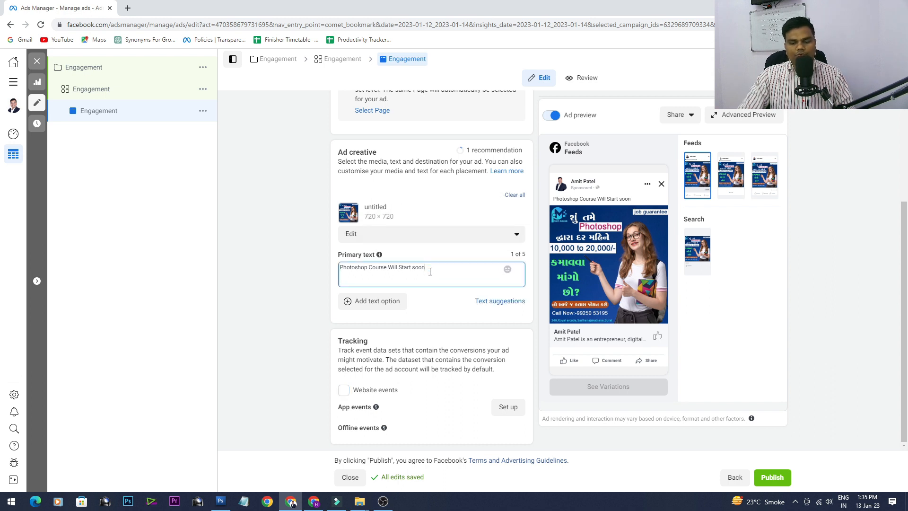
type(".")
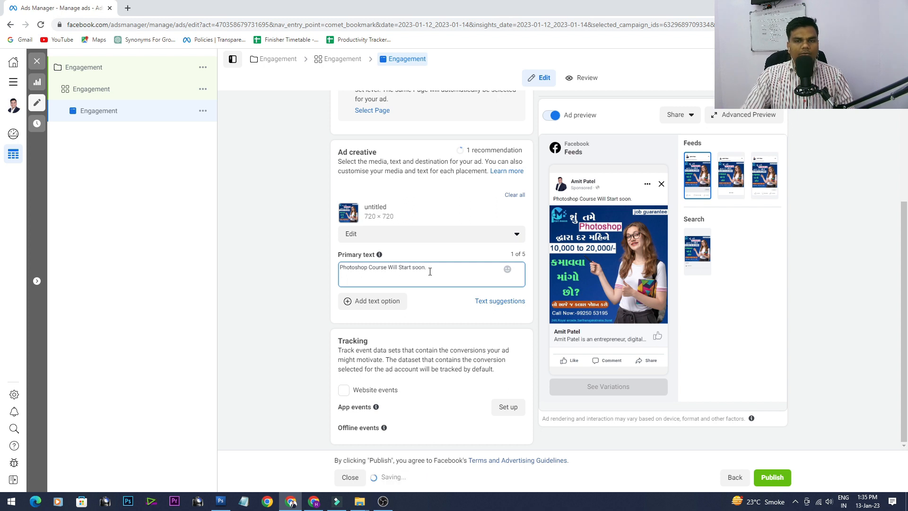
key("Return")
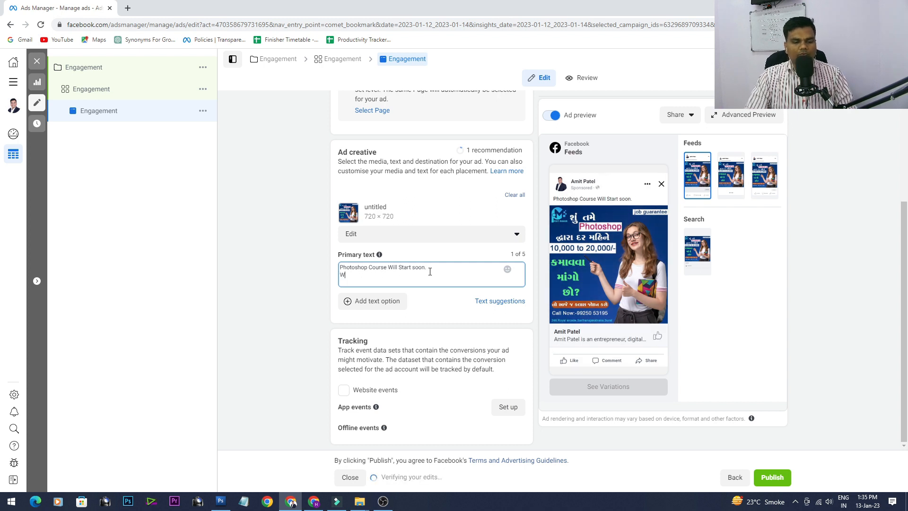
type("We")
key("BackSpace")
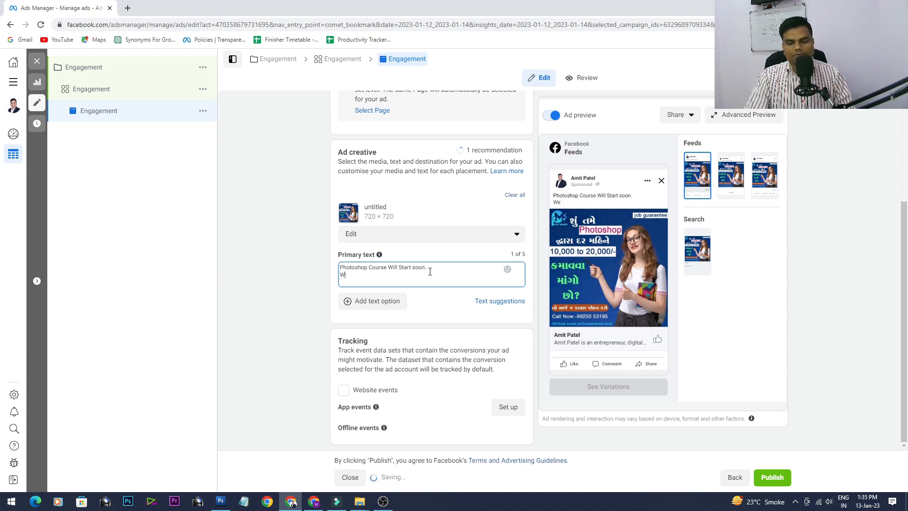
type("ho will")
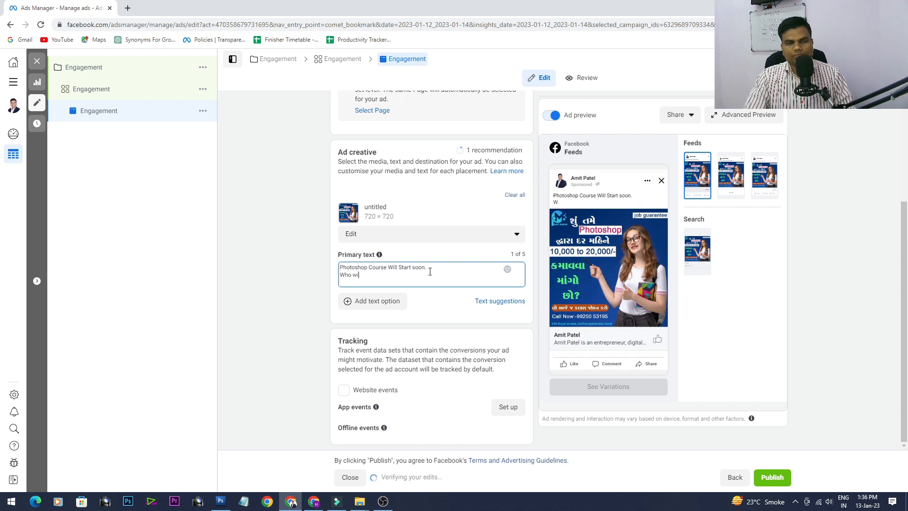
type("n ")
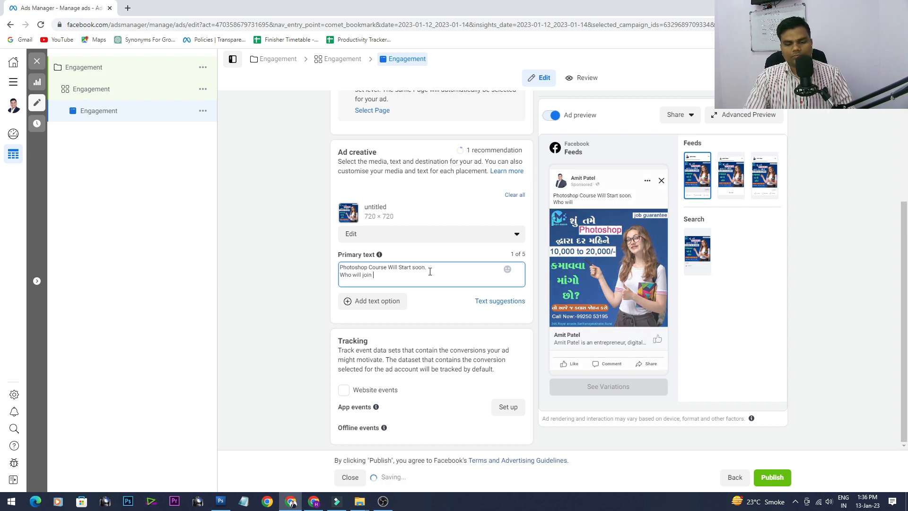
type("this cours")
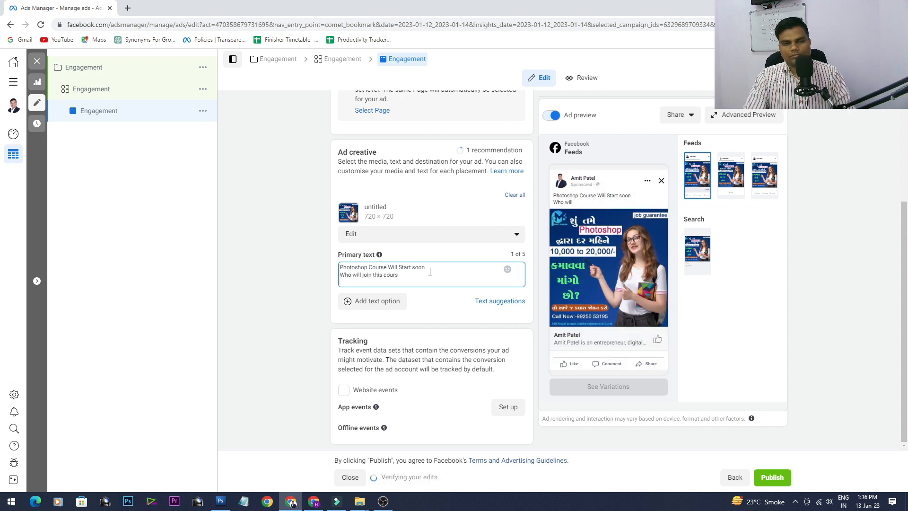
type("e")
key("Return")
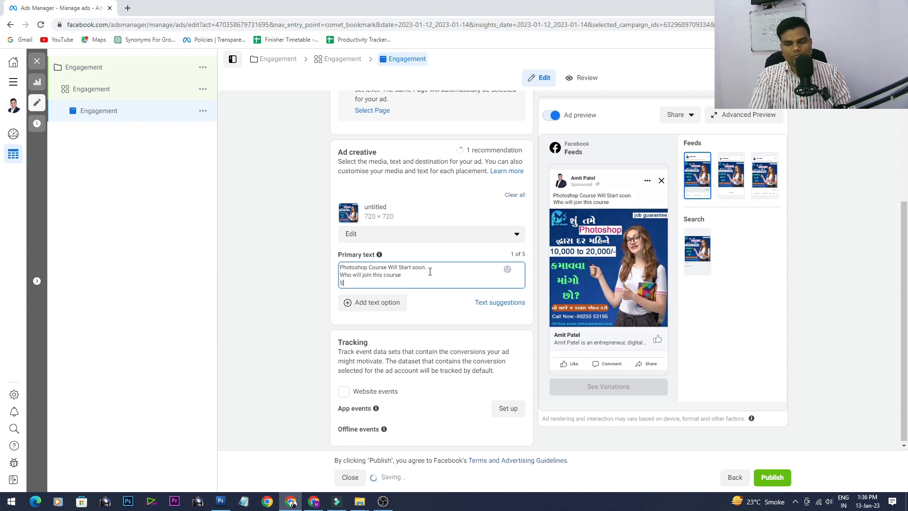
- Add "Student" and "Business Owners" as two separate lines below the question in the primary text
type("Stu")
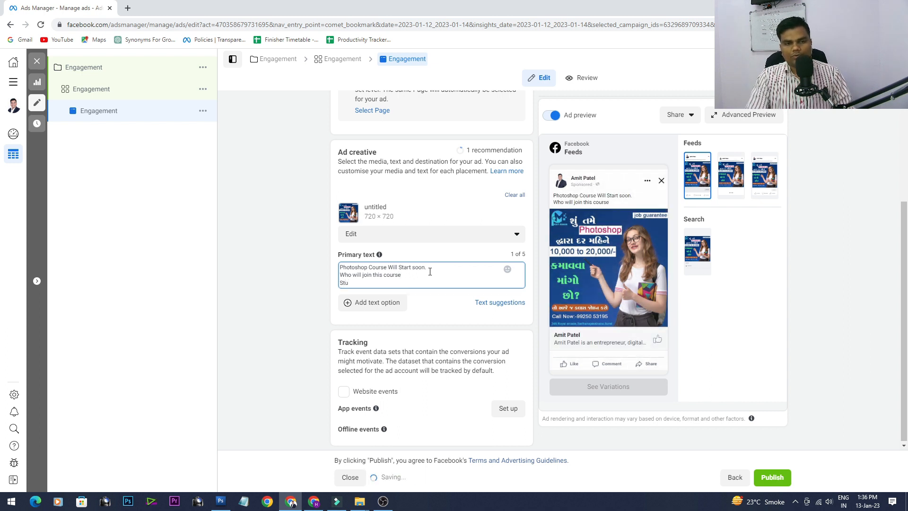
type("dent")
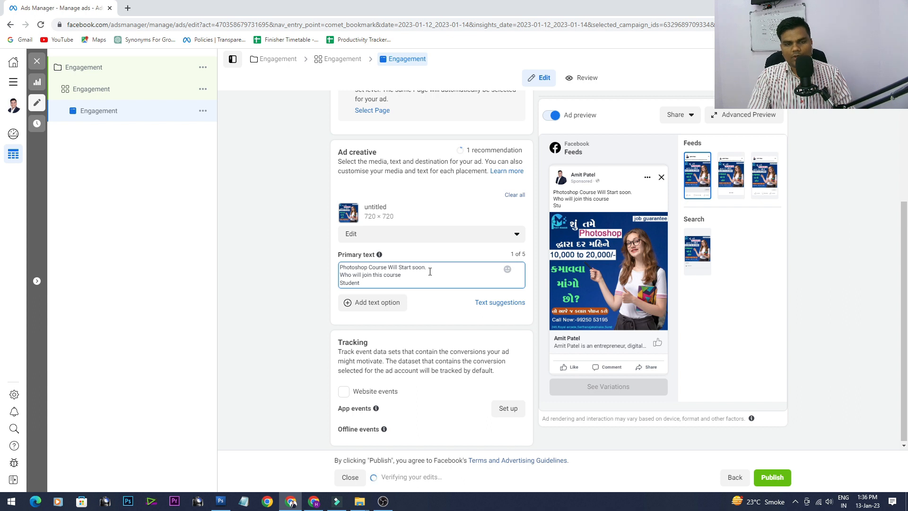
key("Return")
type("NB")
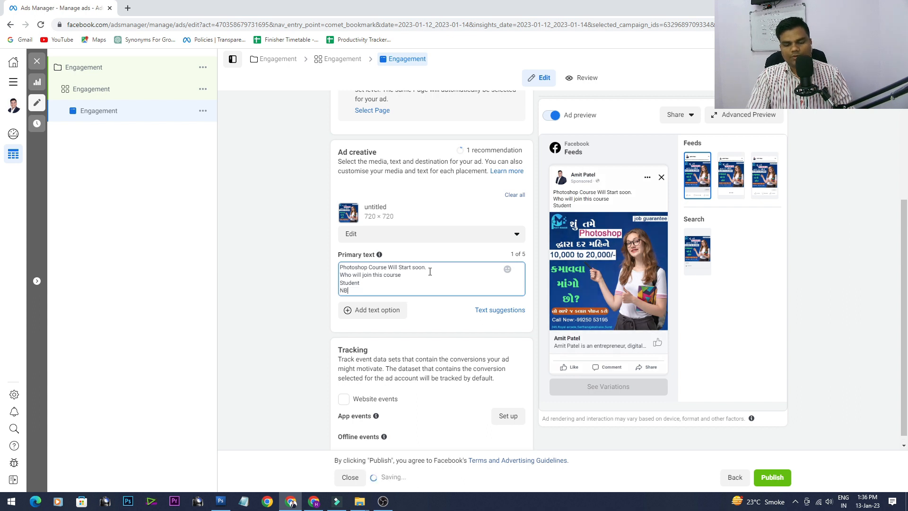
key("BackSpace")
key("BackSpace")
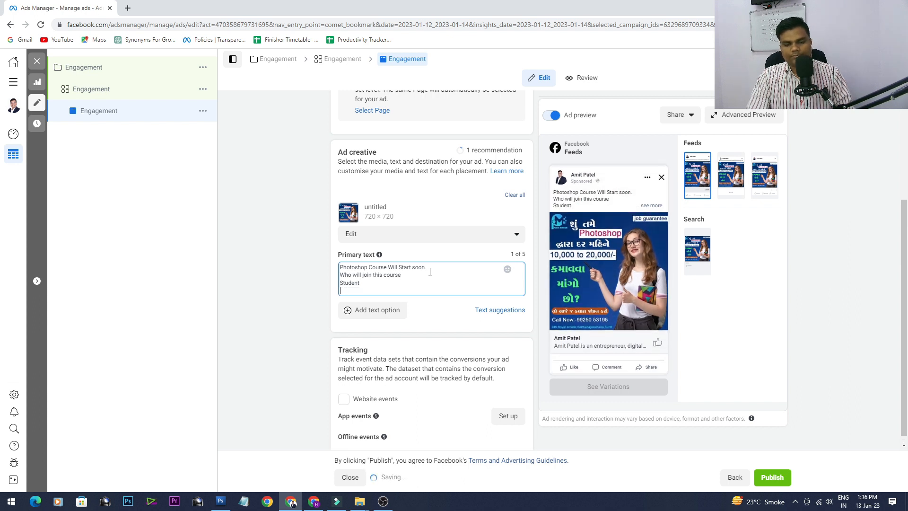
type("Business Owners")
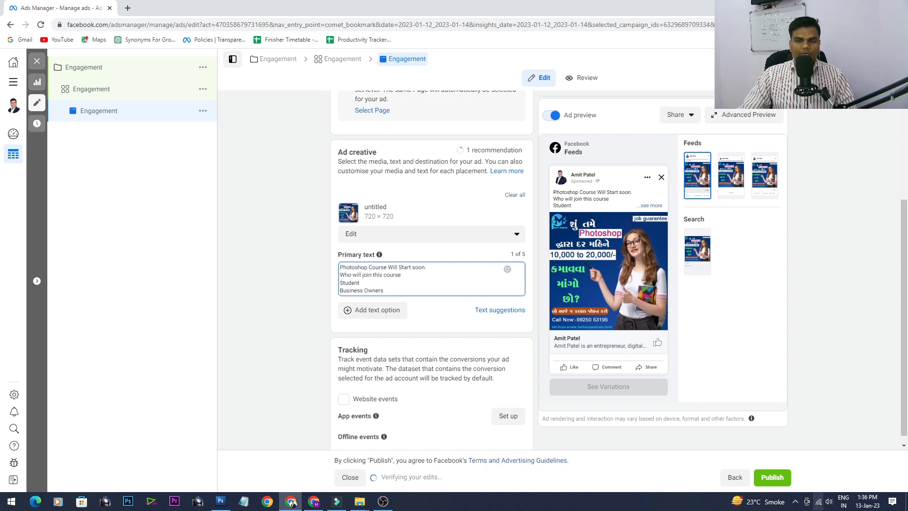
- Publish the Engagement campaign with its ad set and ad, and dismiss the publishing notification
left_click(784, 483)
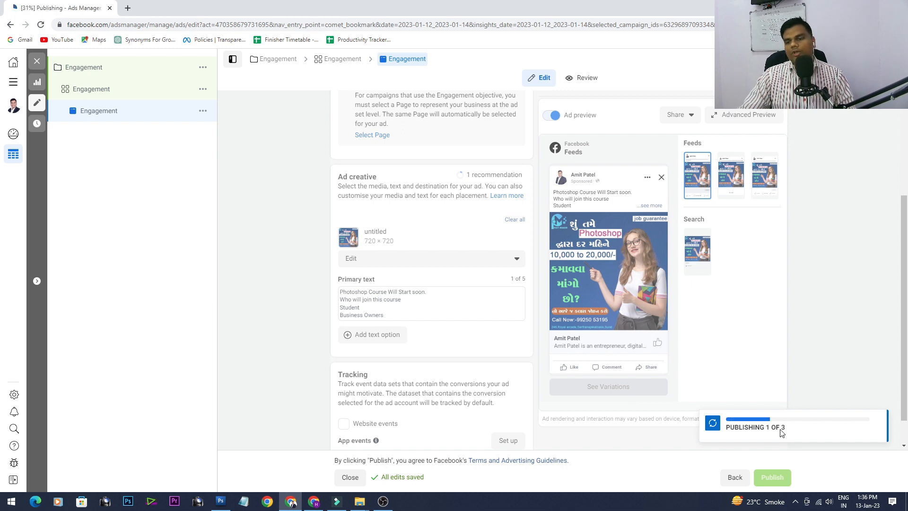
left_click_drag(736, 446, 829, 457)
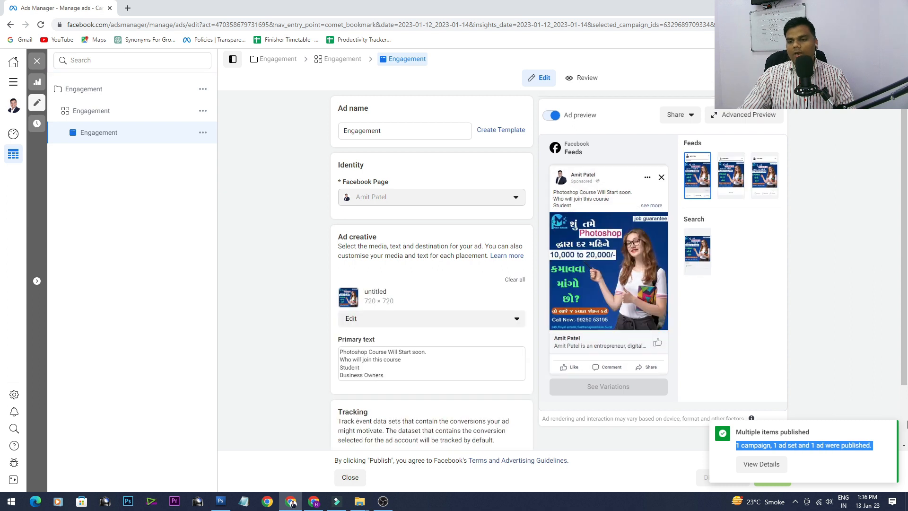
left_click(887, 430)
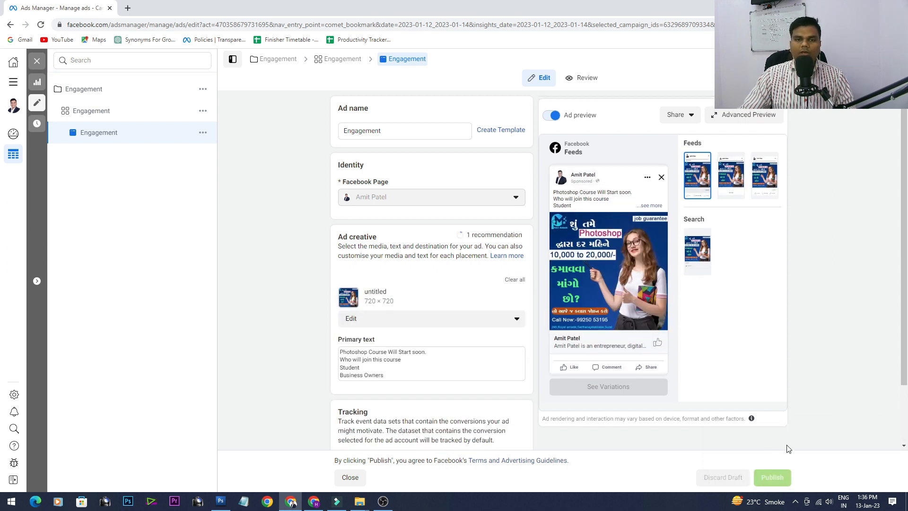
- Leave the ad editor, open the published Engagement ad set for editing, and review its saved audience settings
left_click(37, 61)
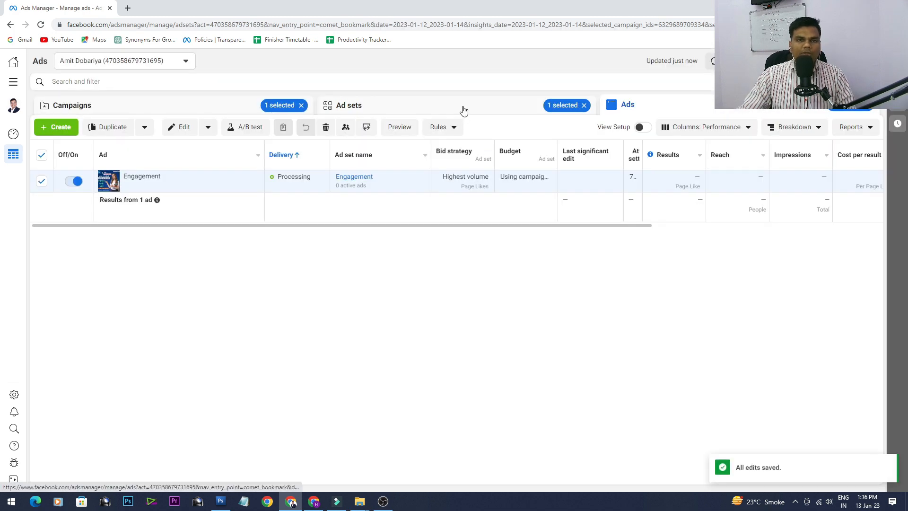
left_click(462, 108)
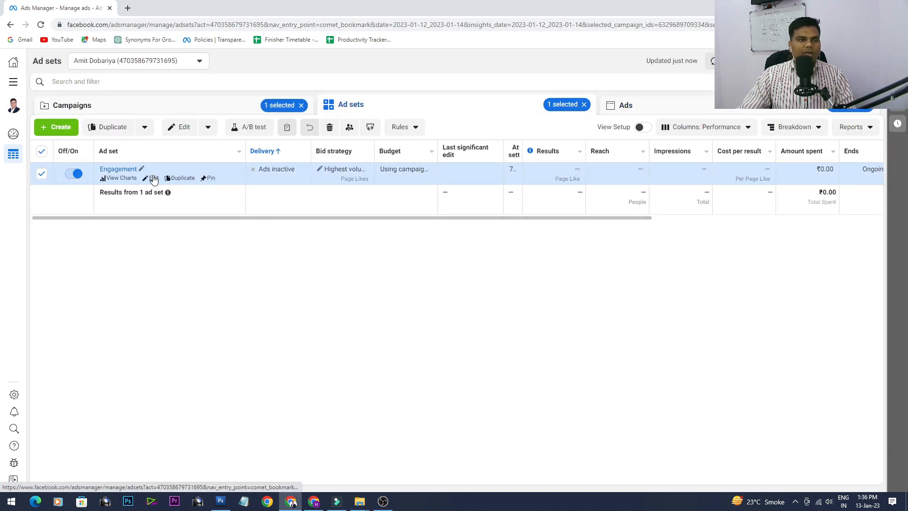
left_click(154, 178)
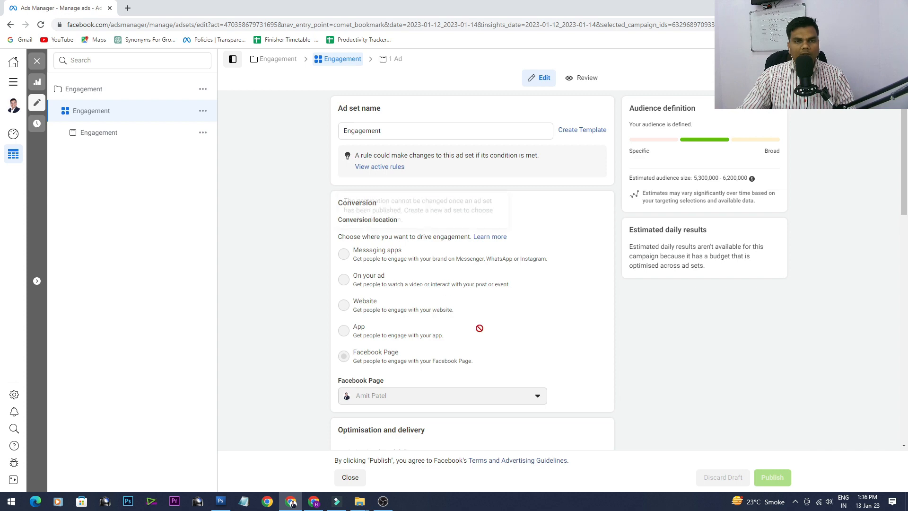
scroll(608, 373, "down", 10)
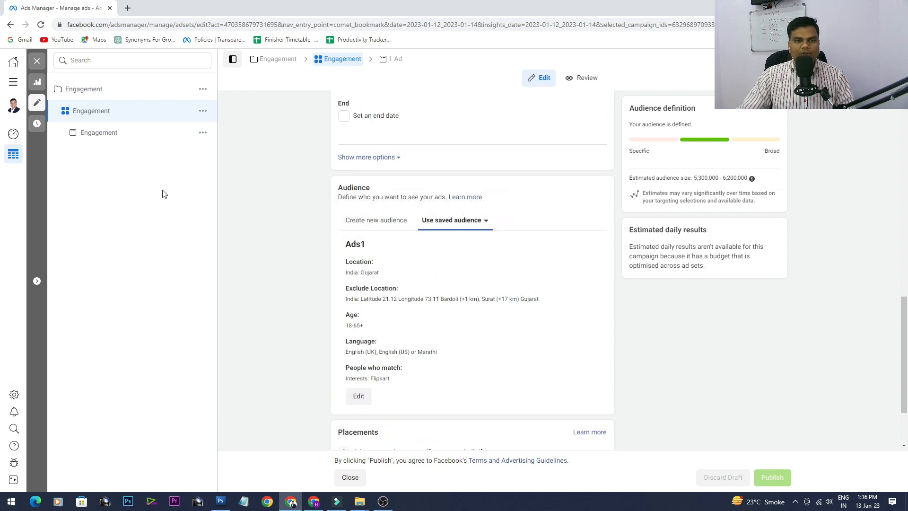
- Close the ad set editor, return to the campaigns list, and clear the campaign selection
left_click(37, 60)
left_click(209, 108)
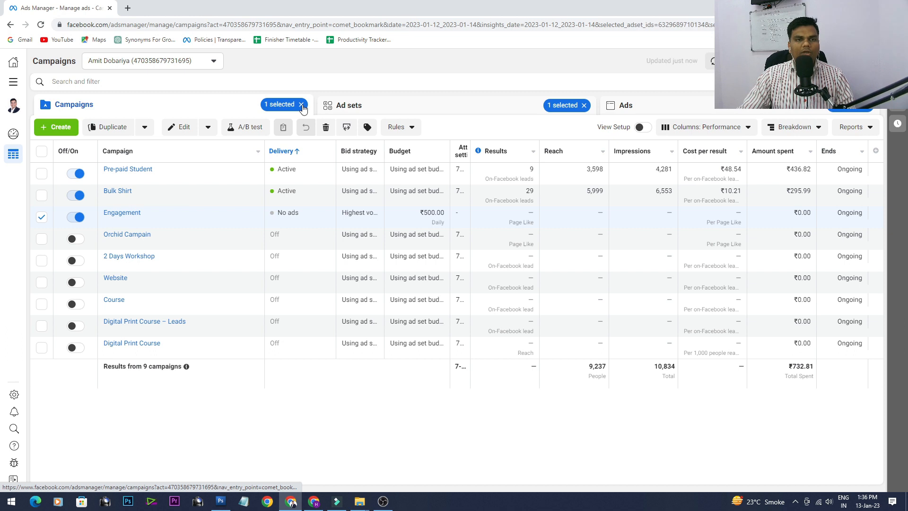
left_click(302, 105)
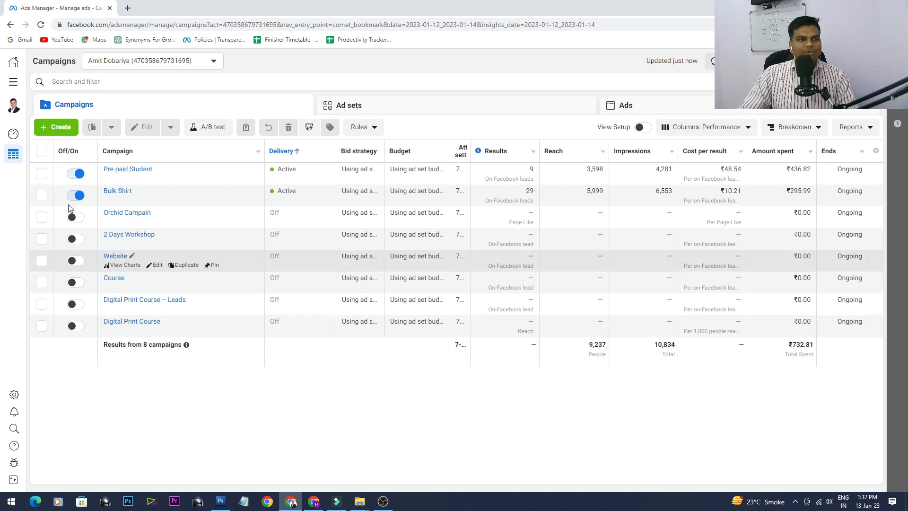
- Start creating a new campaign and choose Leads as its objective
left_click(56, 127)
mouse_move(389, 278)
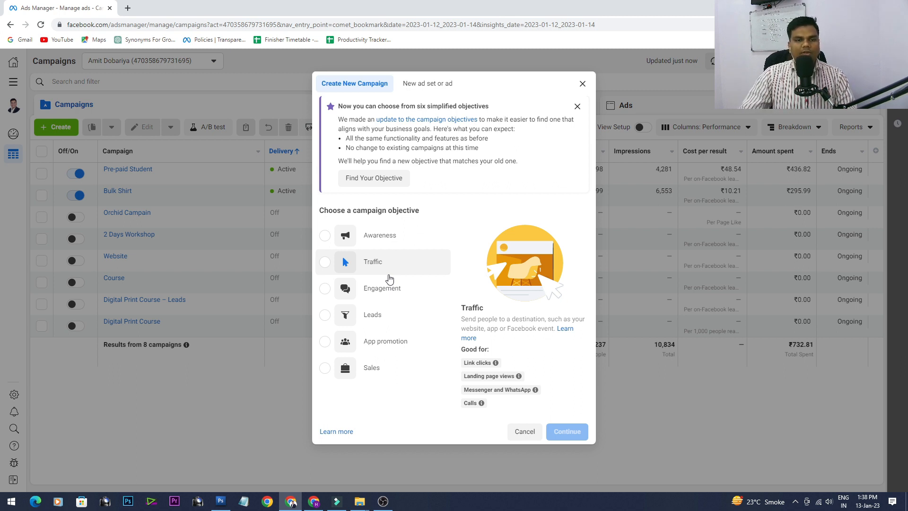
left_click(385, 318)
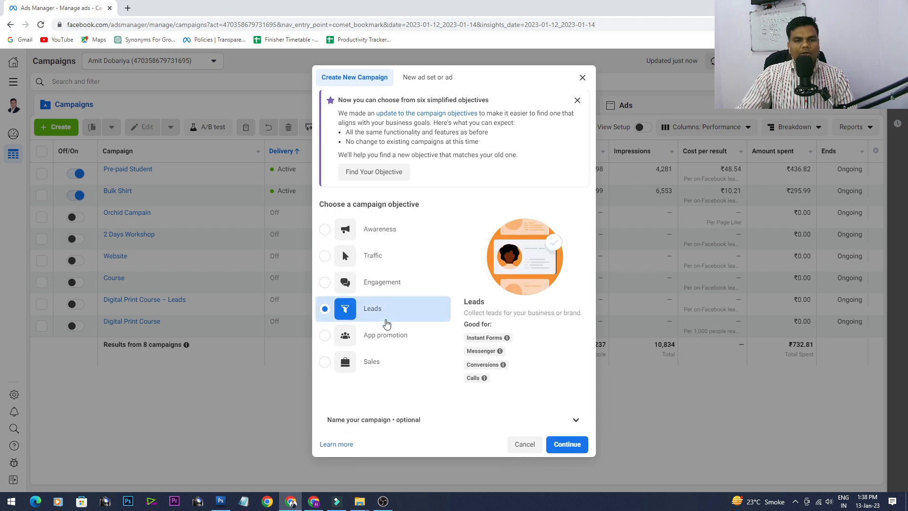
- Name the campaign, its ad set and its ad "leads", and continue to the campaign settings
left_click(442, 425)
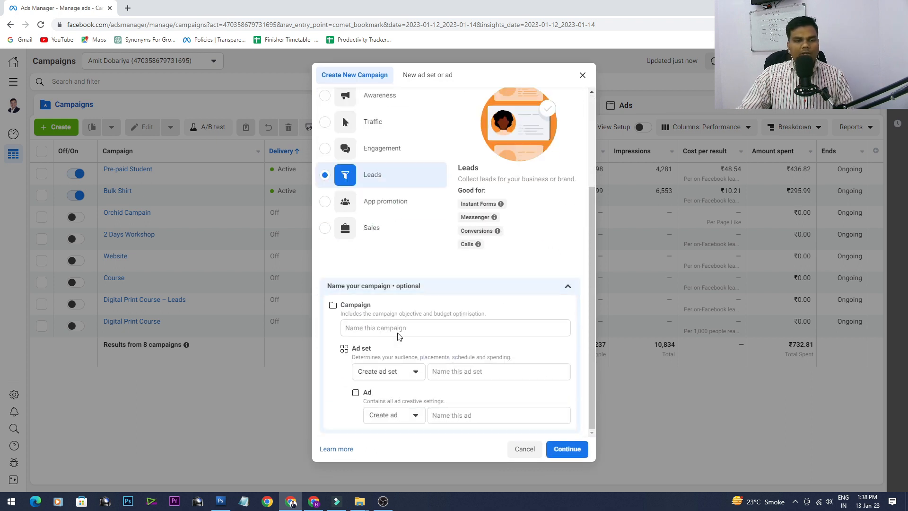
left_click(398, 328)
type("leads")
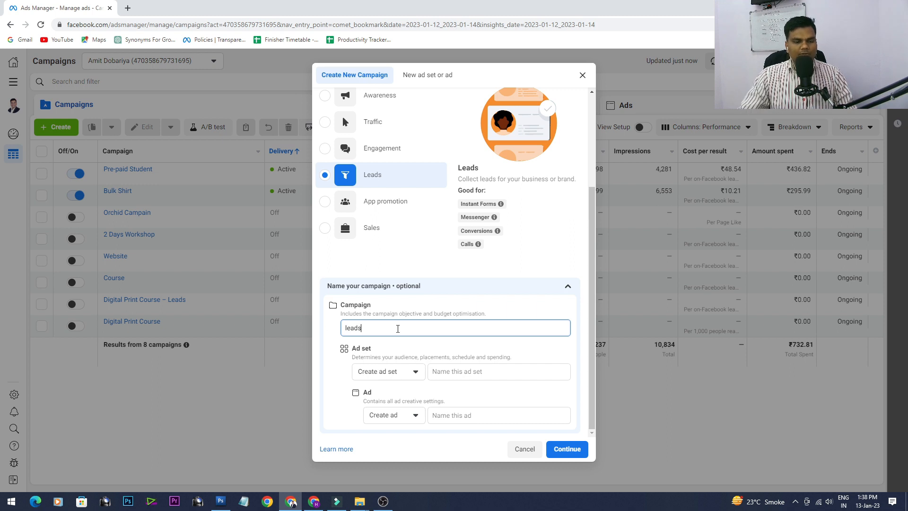
key("ctrl+a")
key("ctrl+c")
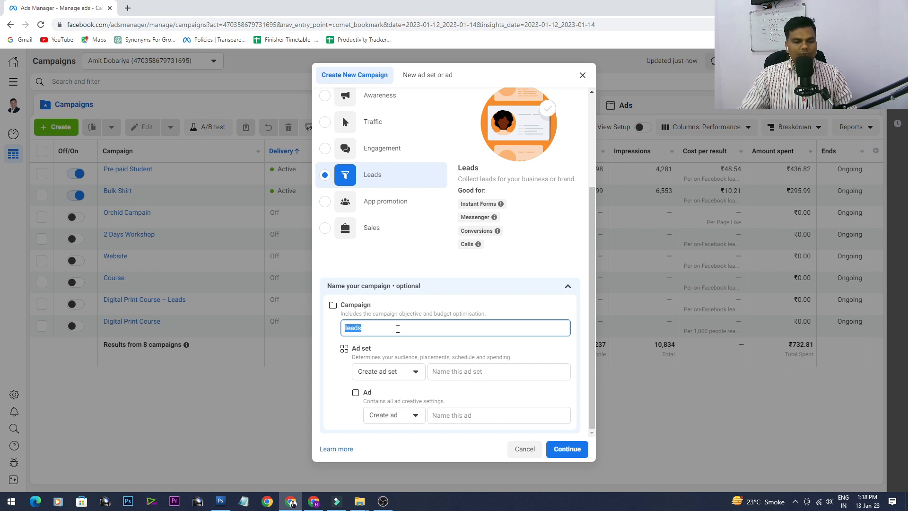
left_click(430, 376)
key("ctrl+v")
left_click(451, 421)
key("ctrl+v")
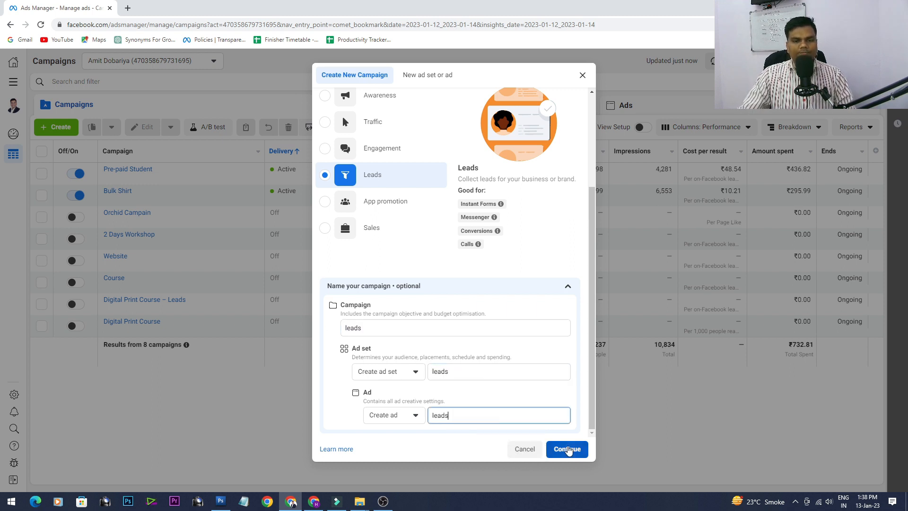
left_click(566, 449)
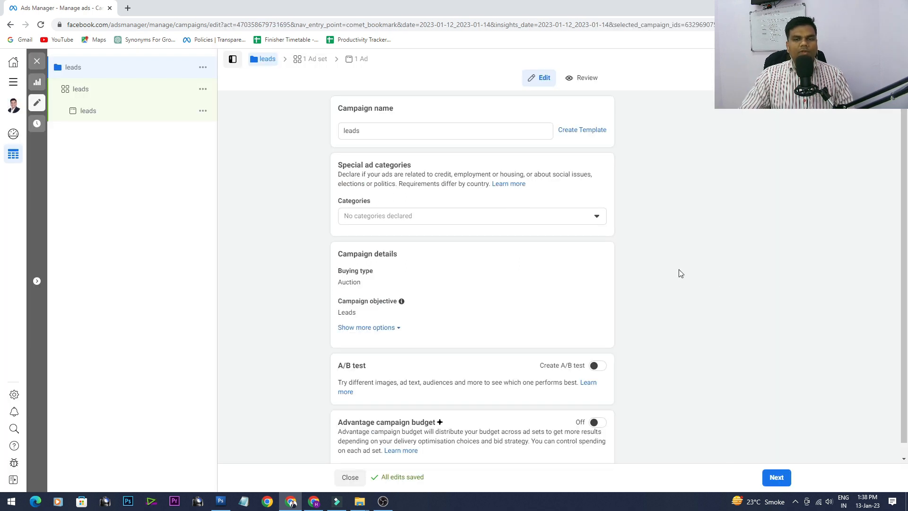
- Turn on Advantage campaign budget with a daily budget of ₹500 and continue to the ad set settings
scroll(660, 311, "down", 1)
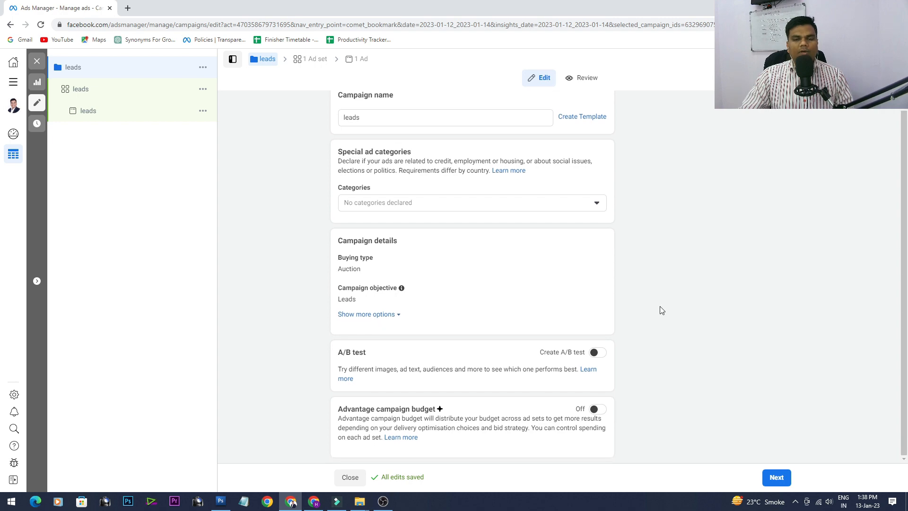
left_click(597, 409)
scroll(663, 377, "down", 4)
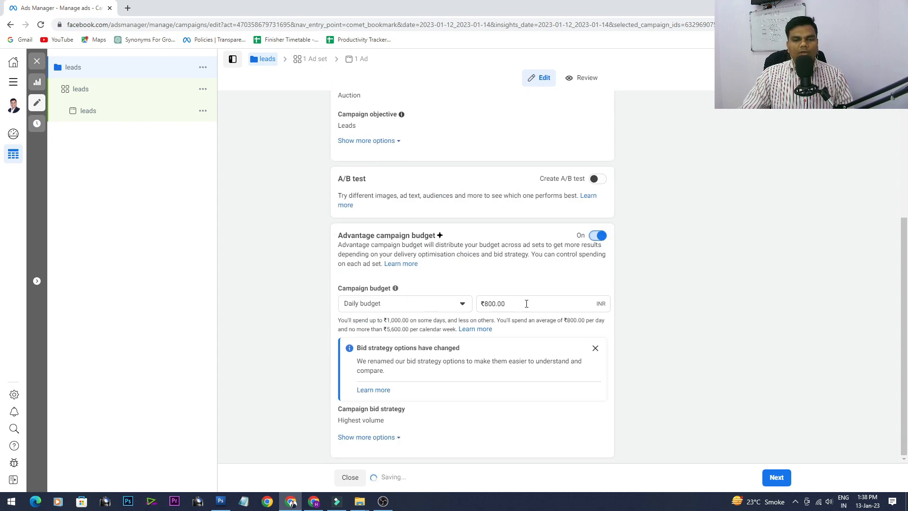
left_click_drag(526, 304, 441, 314)
type("500")
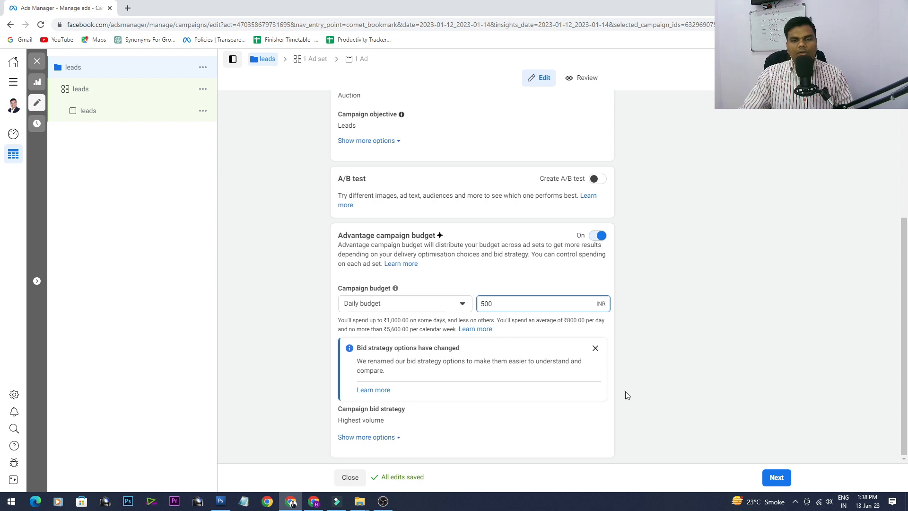
left_click(775, 478)
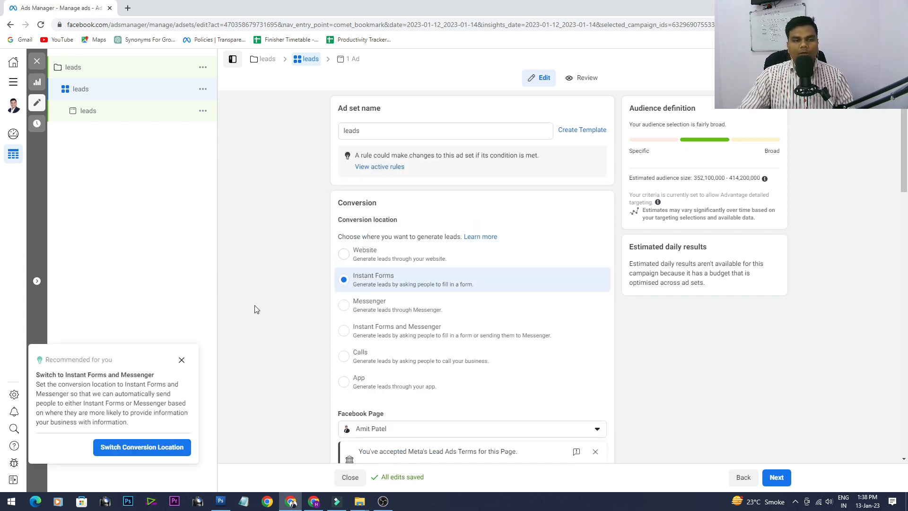
- Dismiss the conversion location recommendation, and review the Lead Ads Terms and which Pages have accepted them before returning to the ad set
left_click(182, 360)
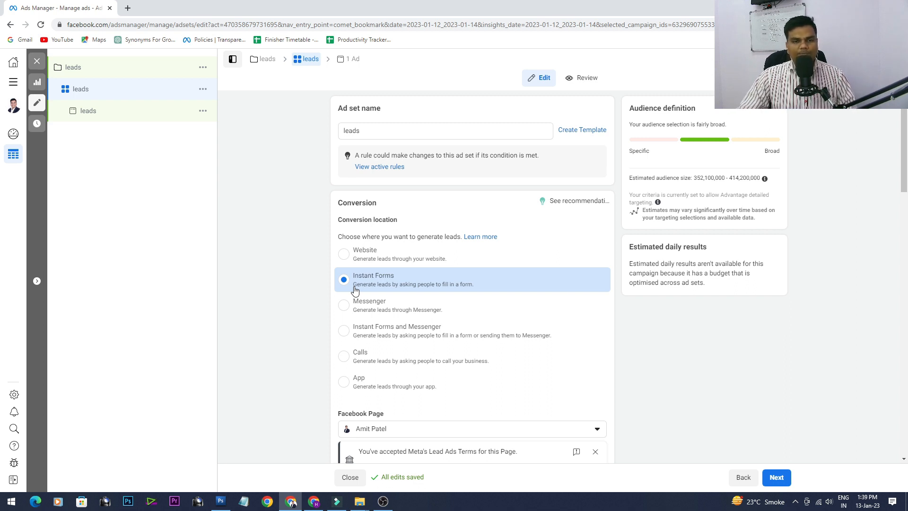
scroll(333, 290, "down", 5)
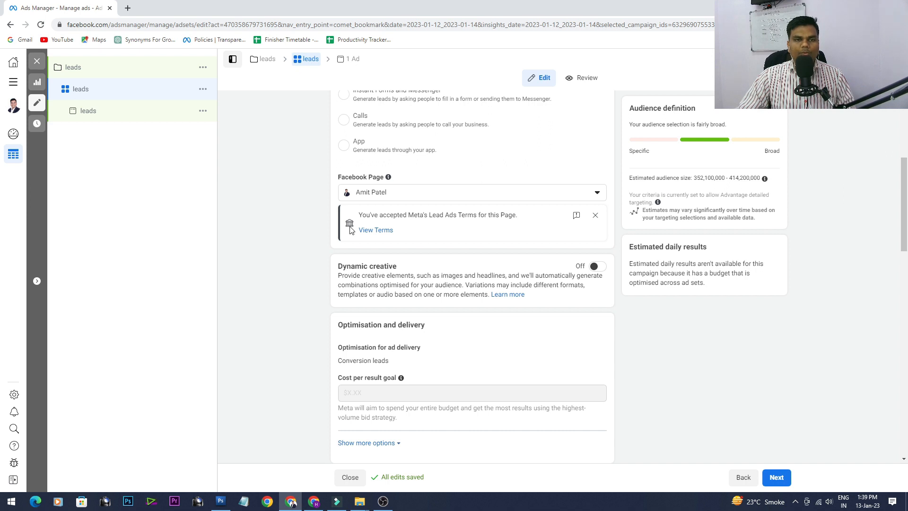
left_click(378, 233)
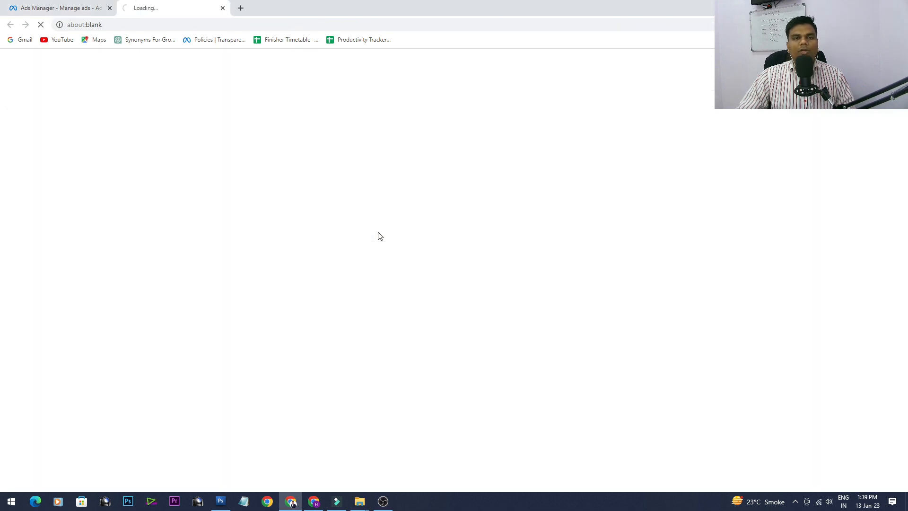
left_click(52, 4)
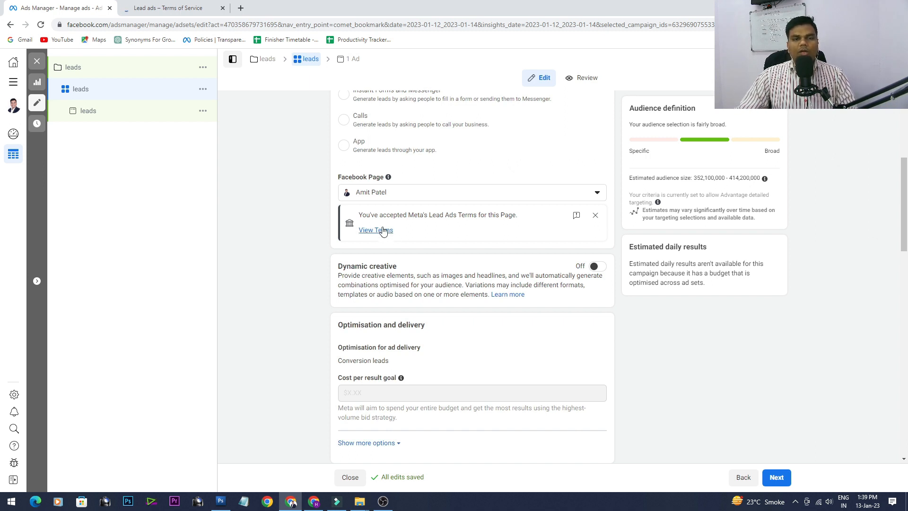
left_click(198, 10)
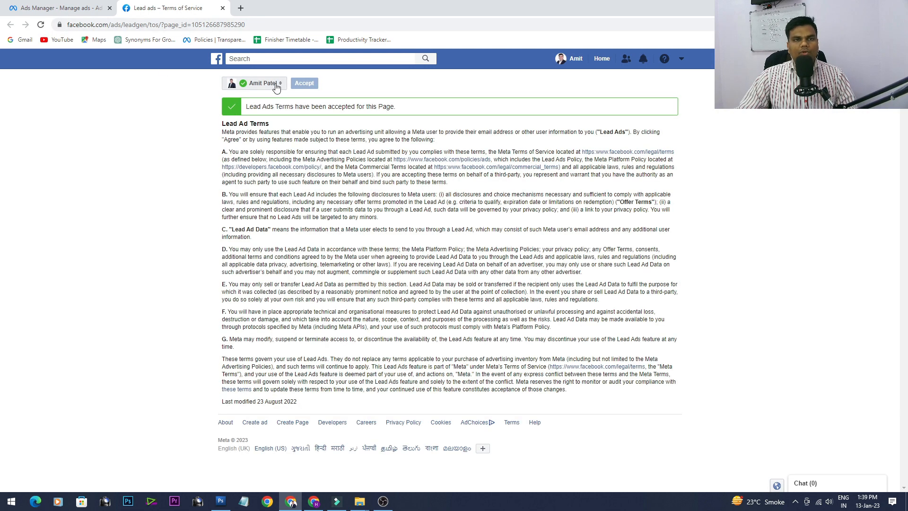
left_click(275, 84)
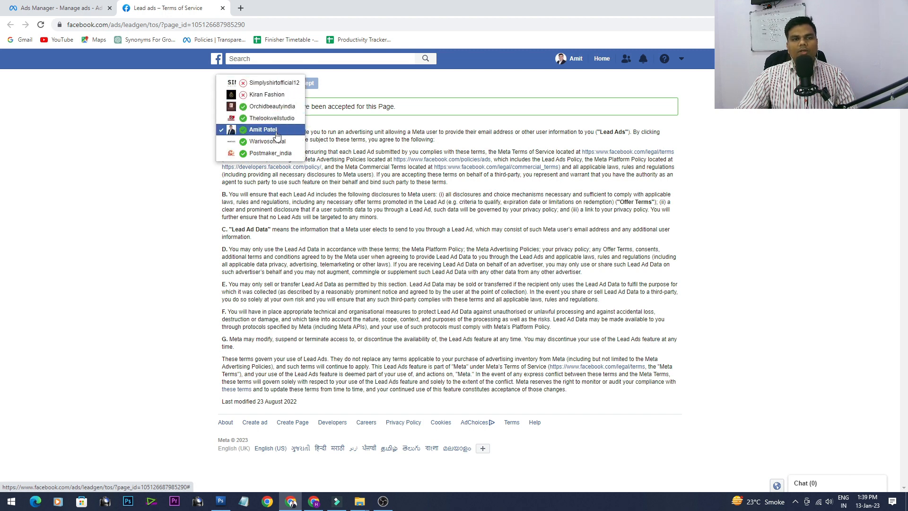
left_click(177, 142)
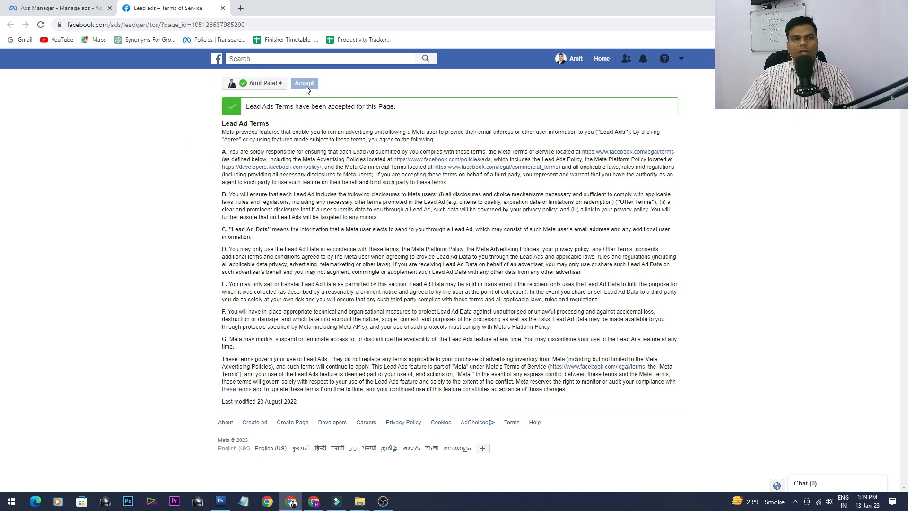
left_click(223, 8)
- Apply the saved audience "Ads1" to the ad set and continue to the ad settings
scroll(308, 243, "down", 7)
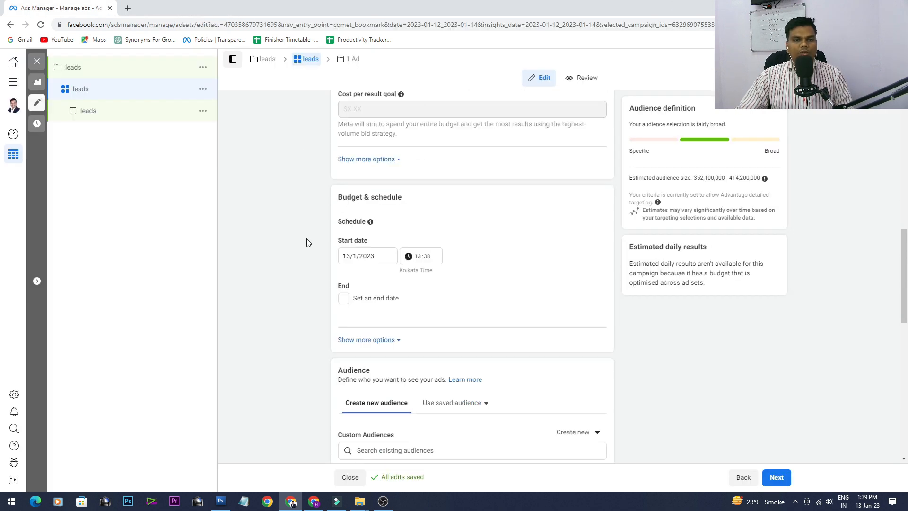
left_click(467, 177)
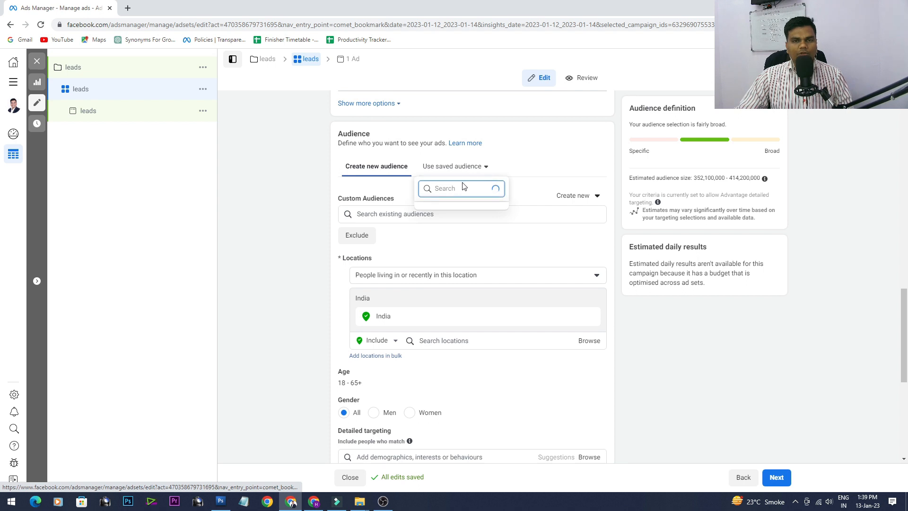
type("ads")
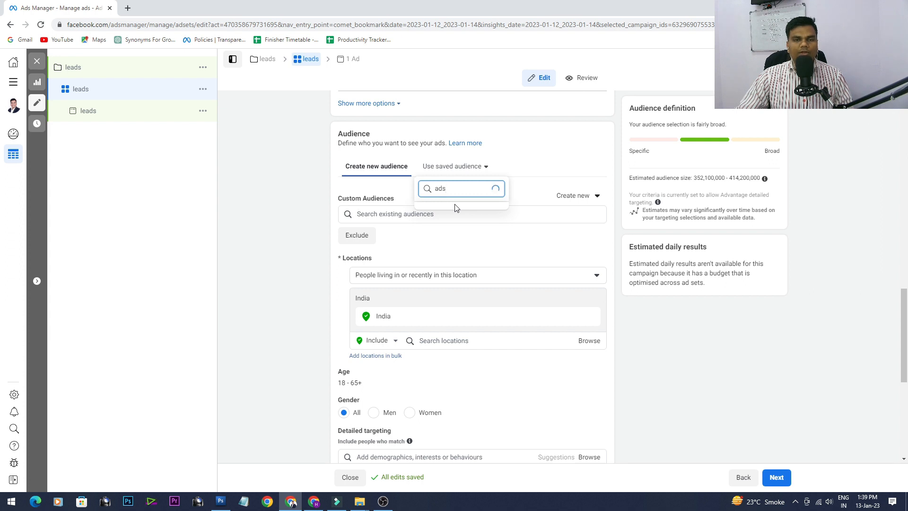
left_click(400, 233)
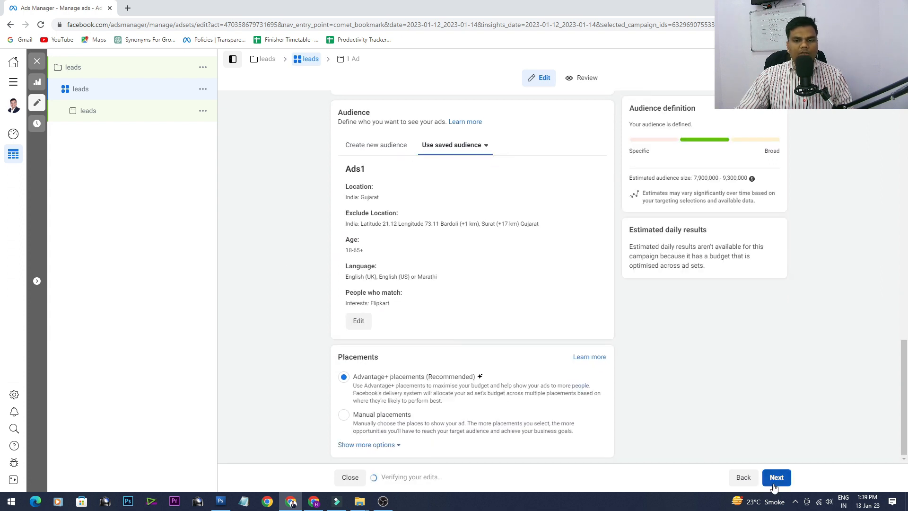
left_click(775, 479)
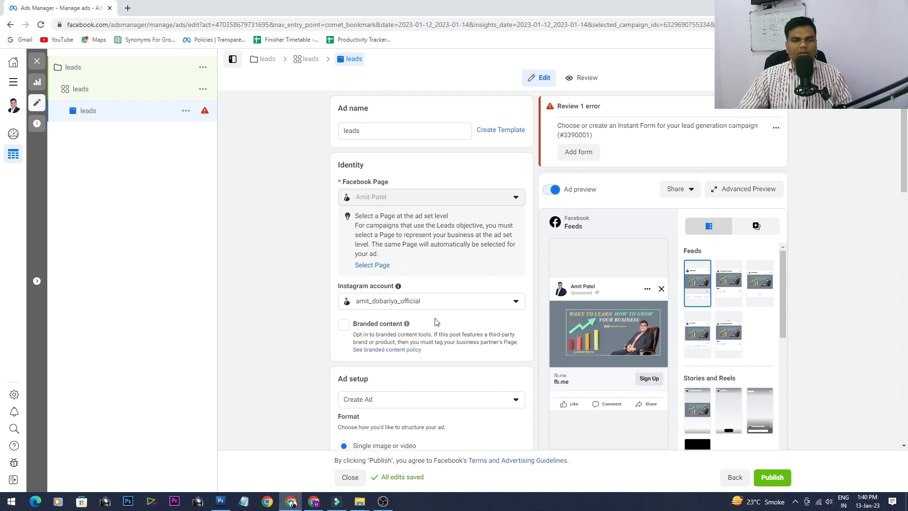
- Check the Instagram account choices without changing them, and remove all prefilled media from the ad creative
left_click(423, 308)
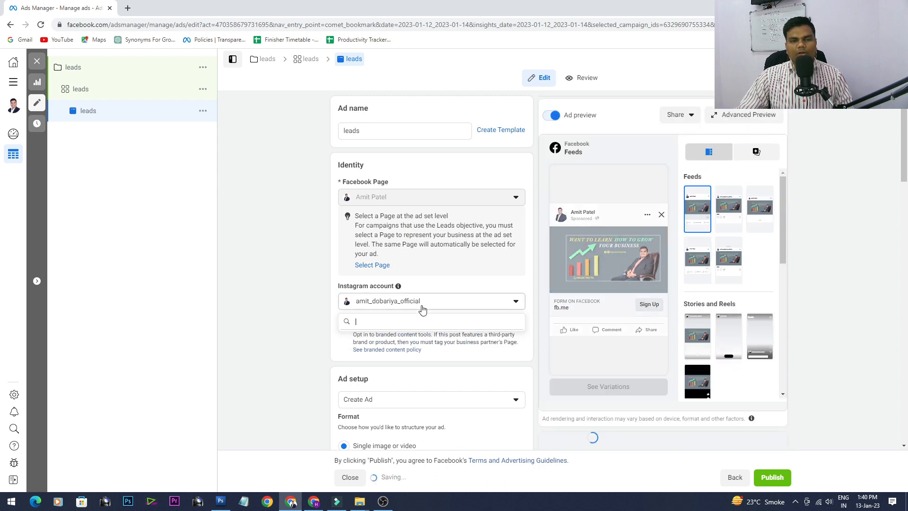
left_click(421, 308)
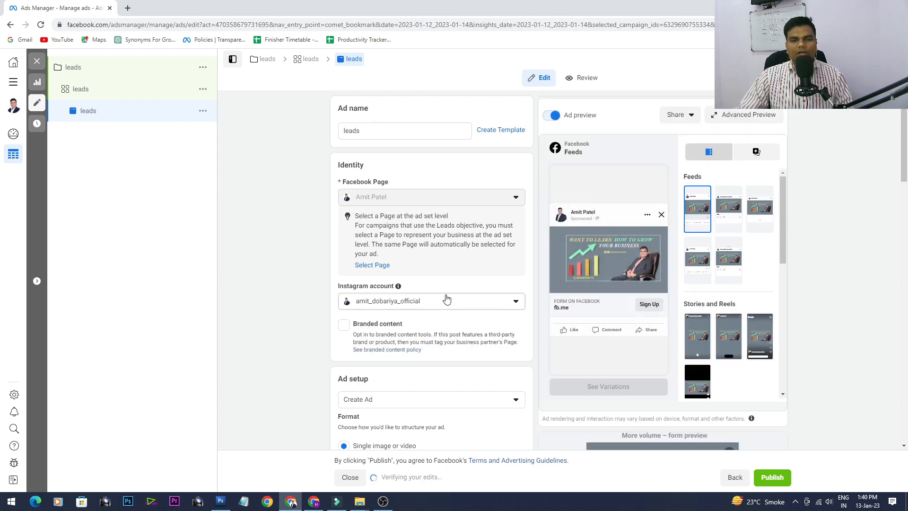
scroll(351, 332, "down", 2)
scroll(351, 332, "down", 6)
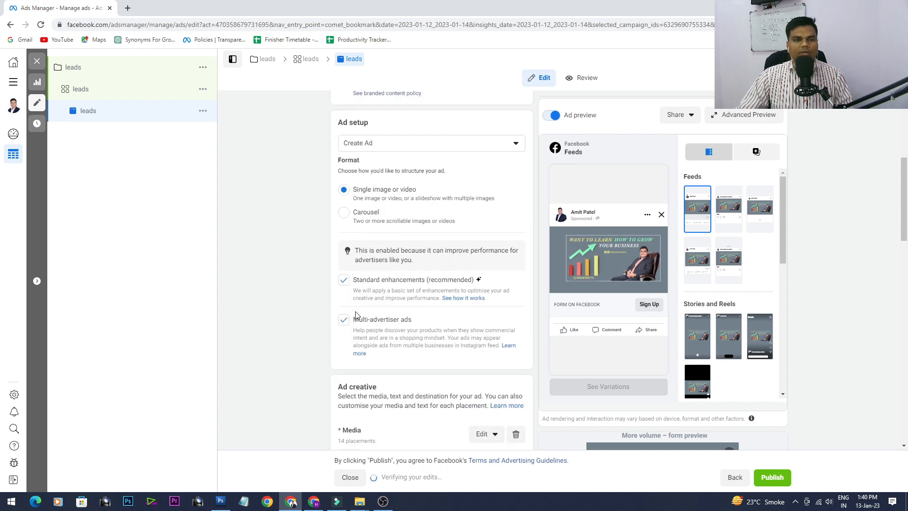
scroll(351, 275, "down", 1)
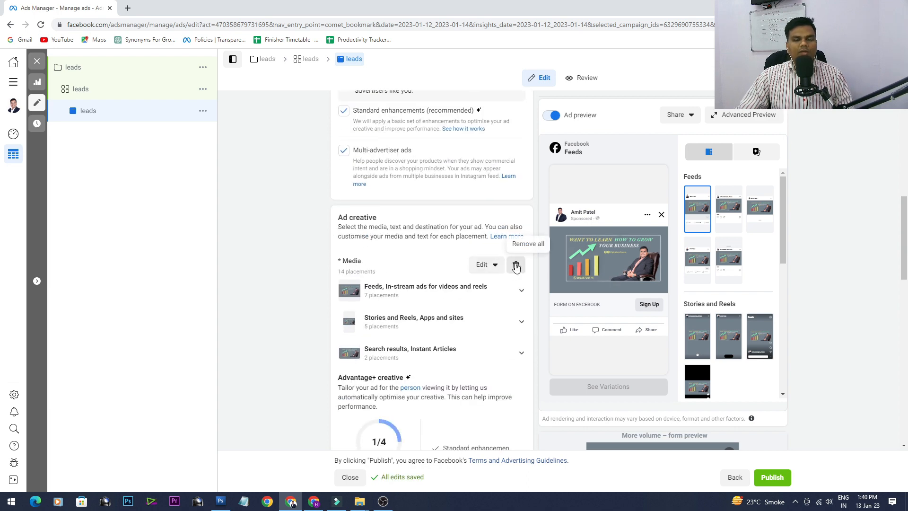
left_click(501, 267)
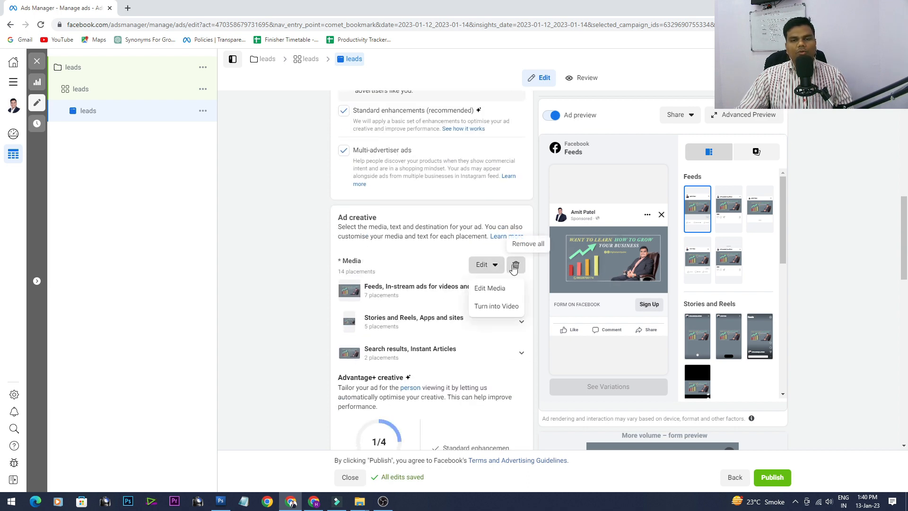
left_click(516, 265)
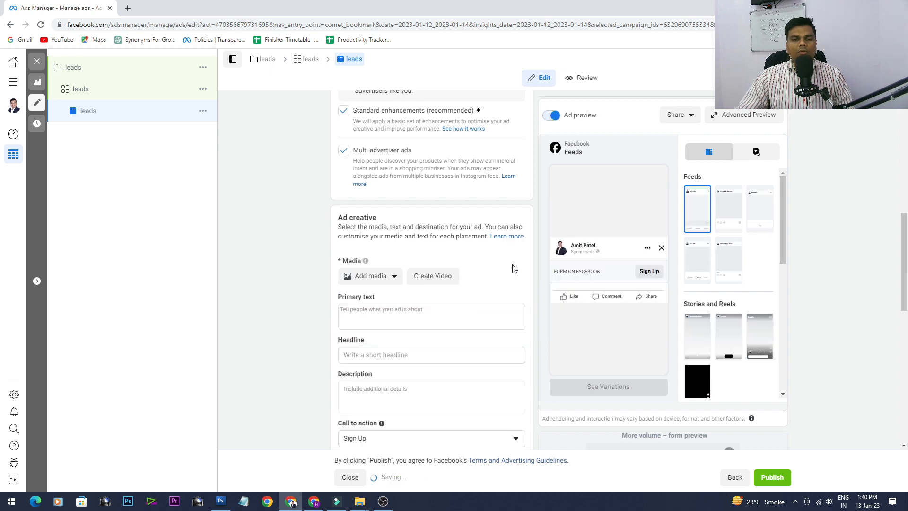
- Add the 900 × 900 "Digital Marketing Course" account image to the ad, keeping the suggested crops and standard enhancements
left_click(390, 282)
left_click(380, 301)
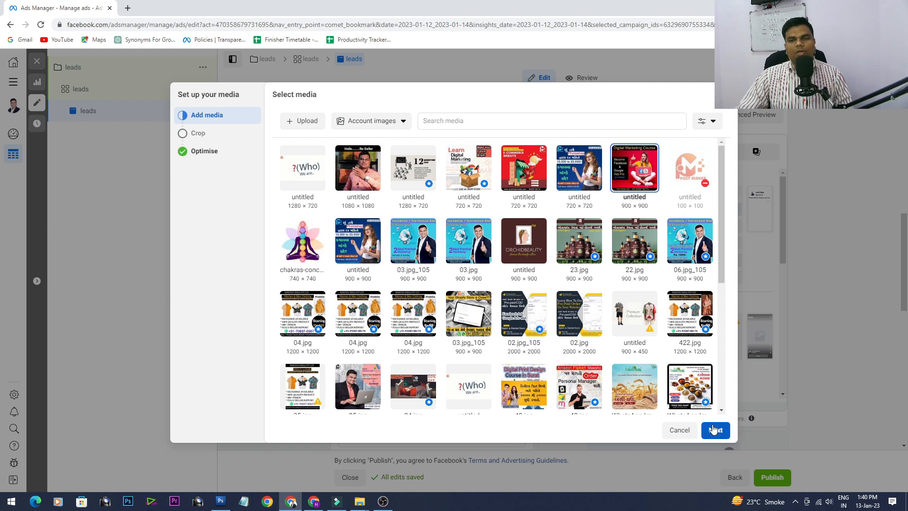
left_click(715, 429)
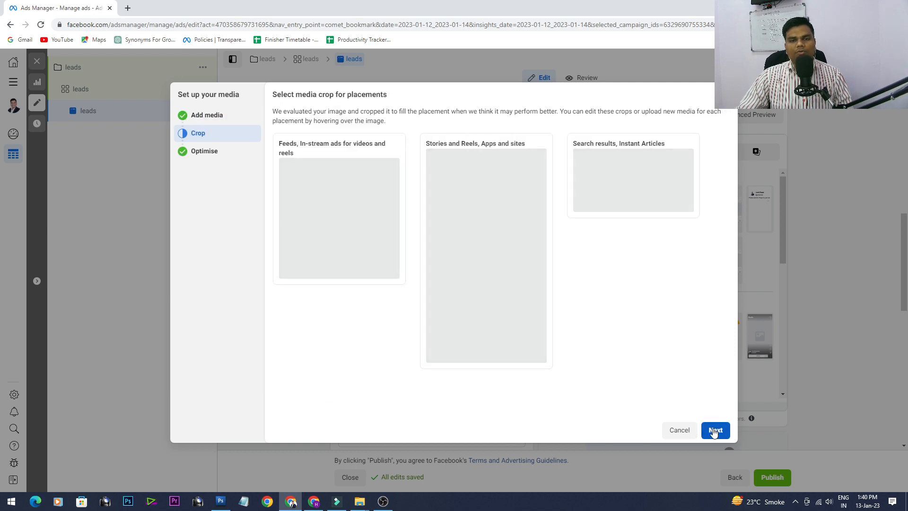
left_click(716, 431)
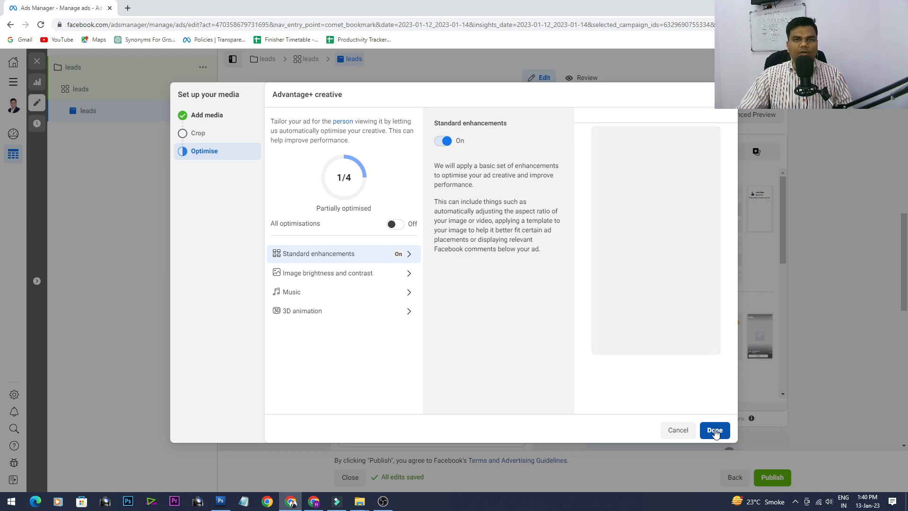
left_click(715, 431)
- Turn off the ad preview above the instant form preview
scroll(330, 287, "down", 4)
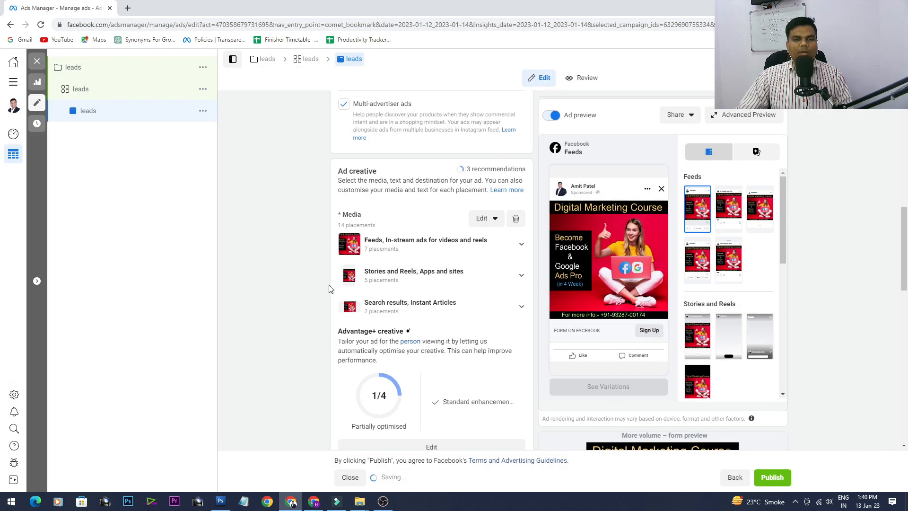
scroll(330, 289, "up", 1)
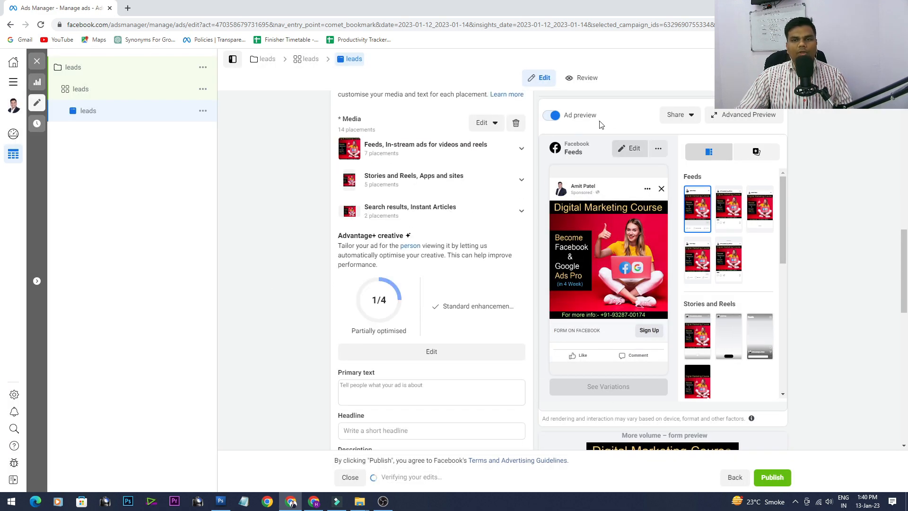
left_click(550, 116)
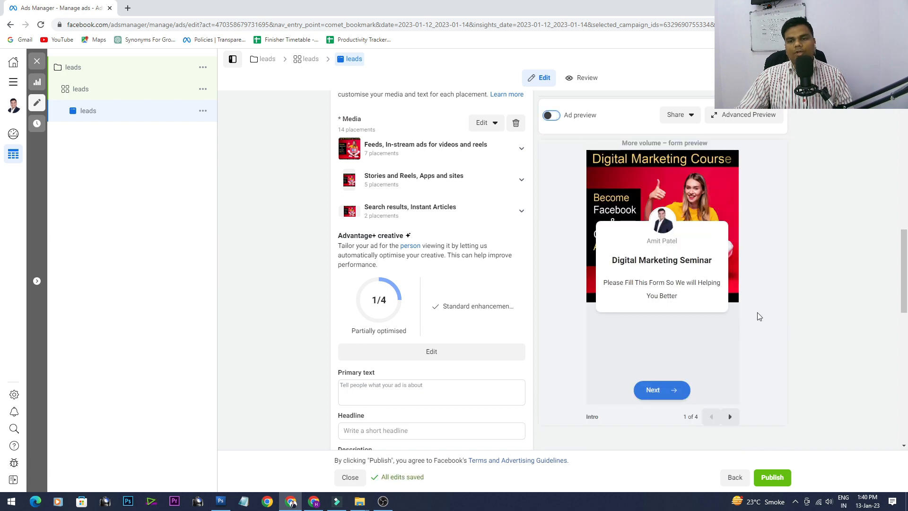
- Turn the ad preview back on and enter the primary text "Facebook / instagram ads / Google ads"
left_click(552, 115)
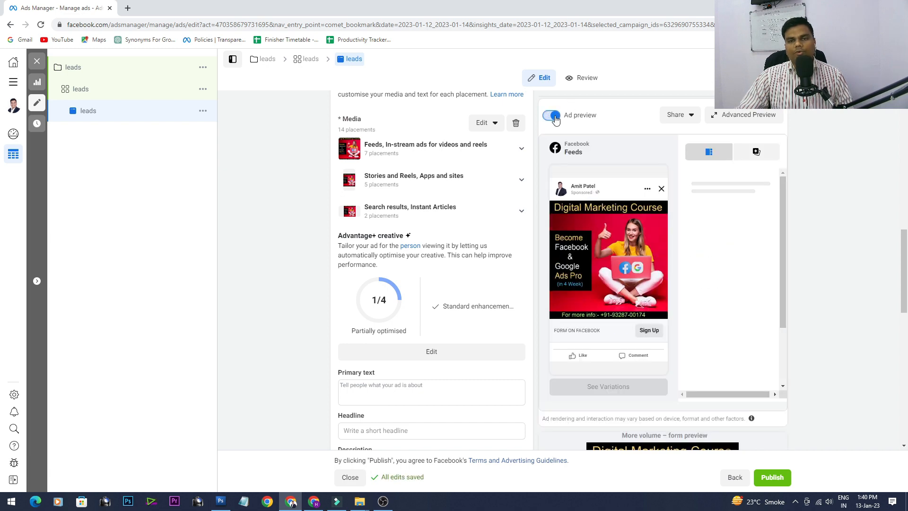
scroll(490, 224, "down", 3)
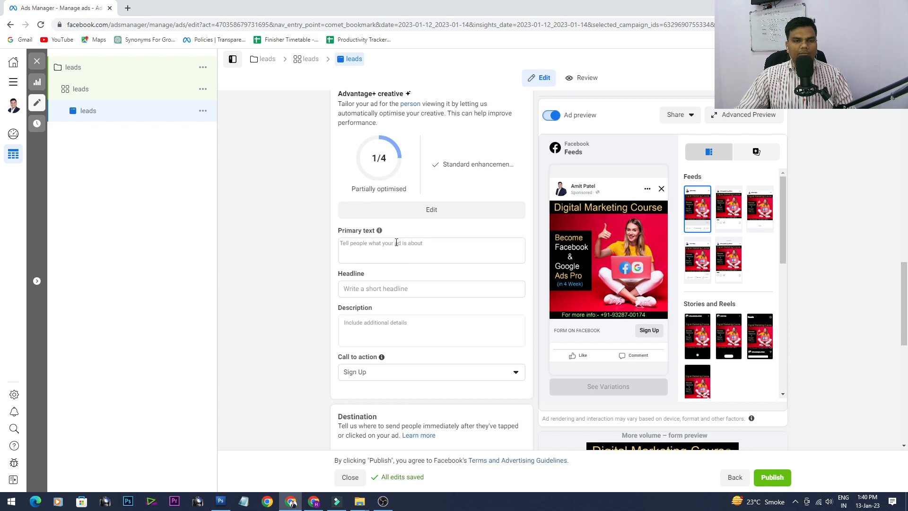
left_click(397, 242)
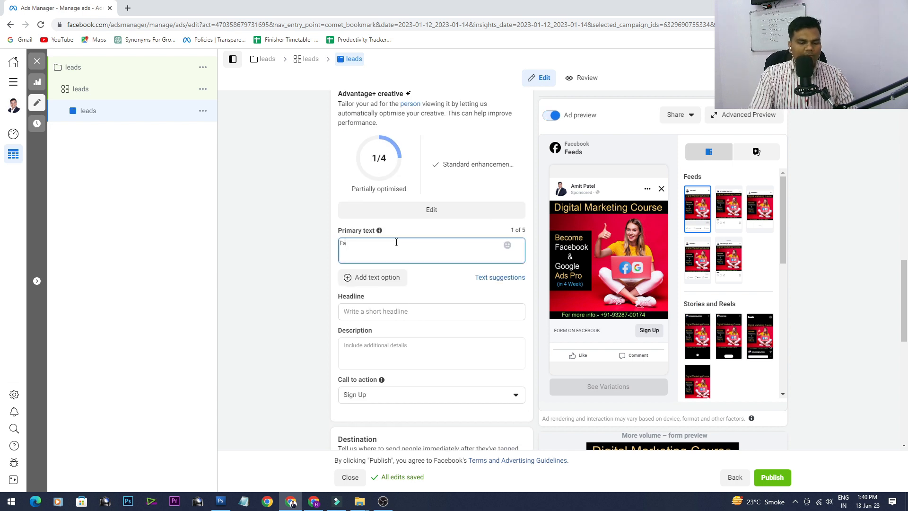
type("Facebook / instag")
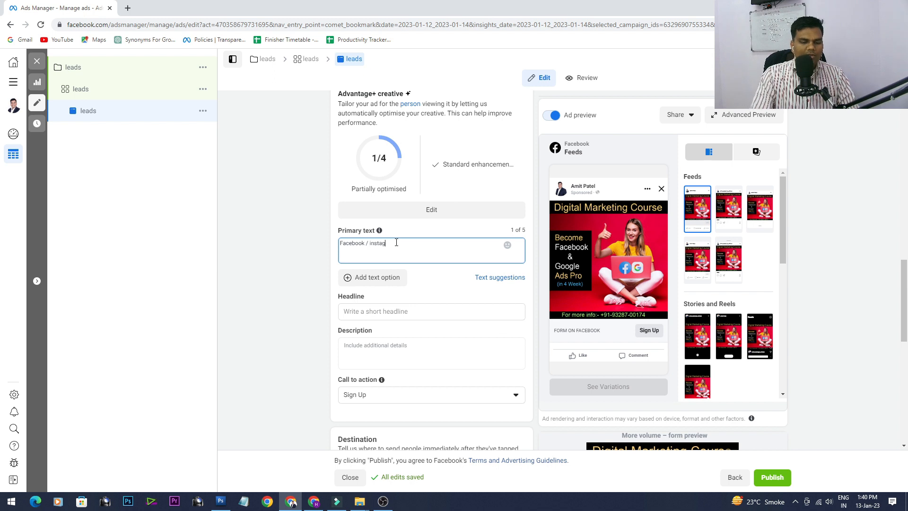
type("ram ads")
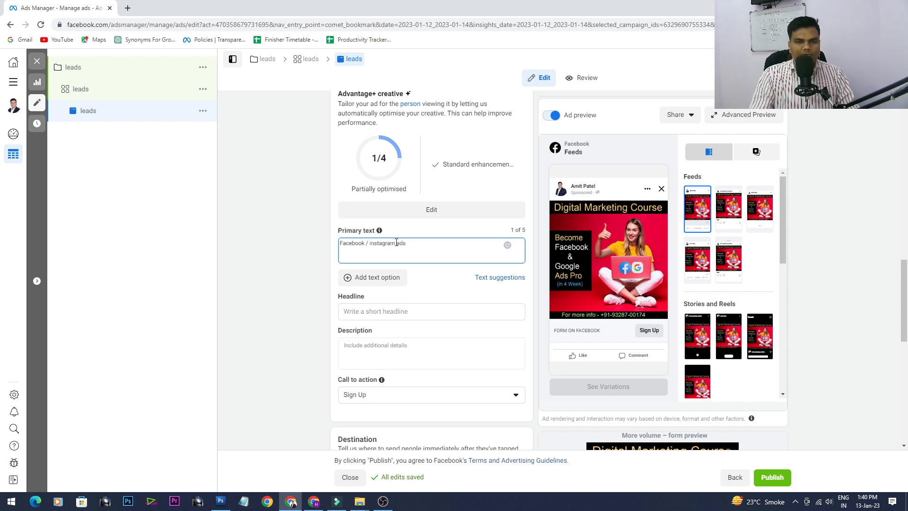
type(" / ")
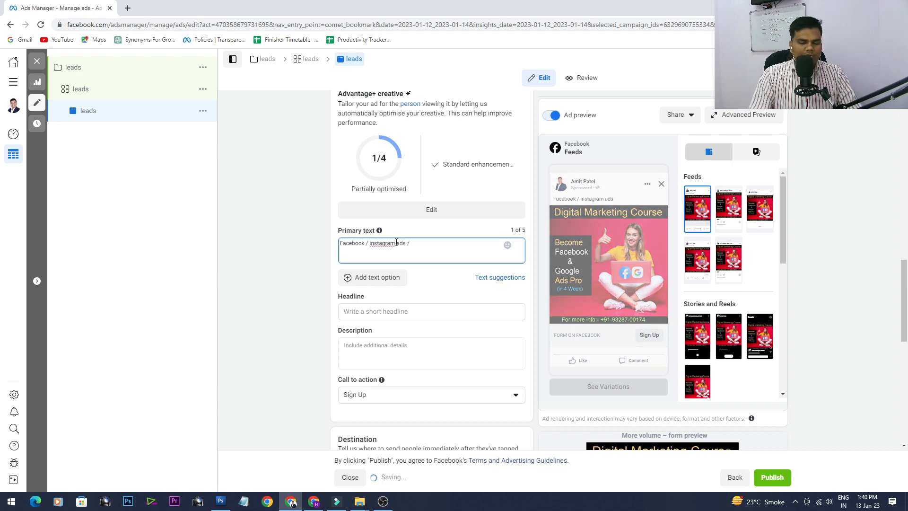
type("Google ads")
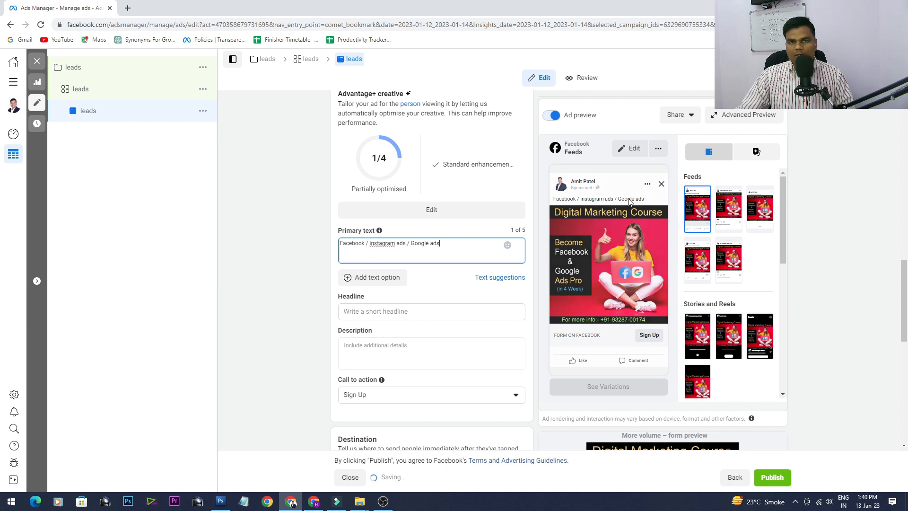
- Set the ad headline to "Starting From 14999/-"
left_click(420, 312)
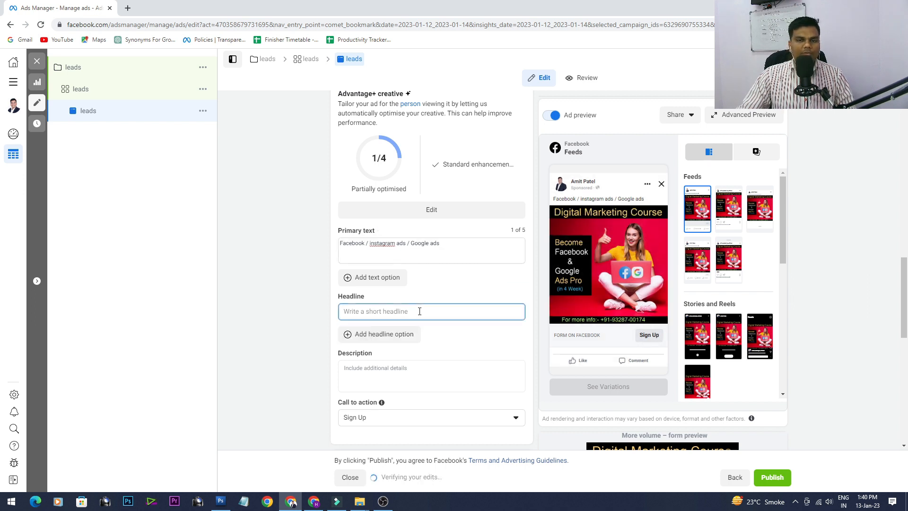
type("Startin")
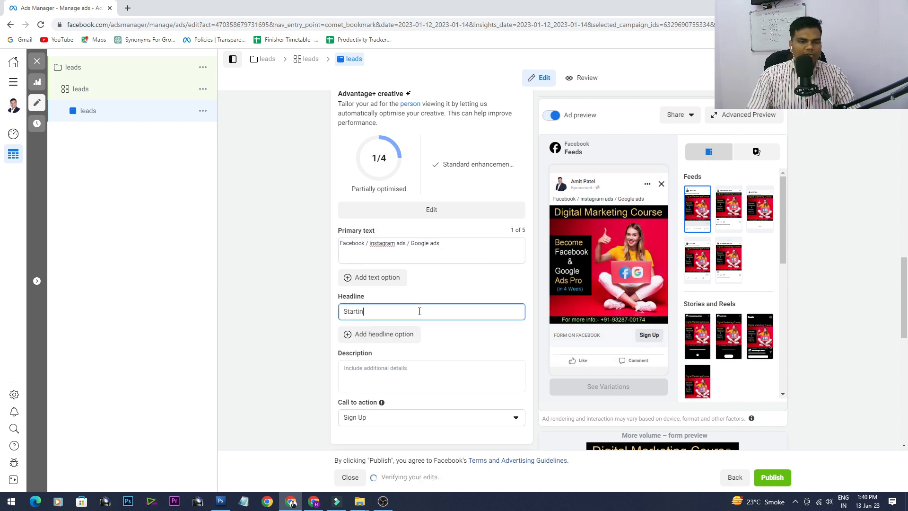
type("g From")
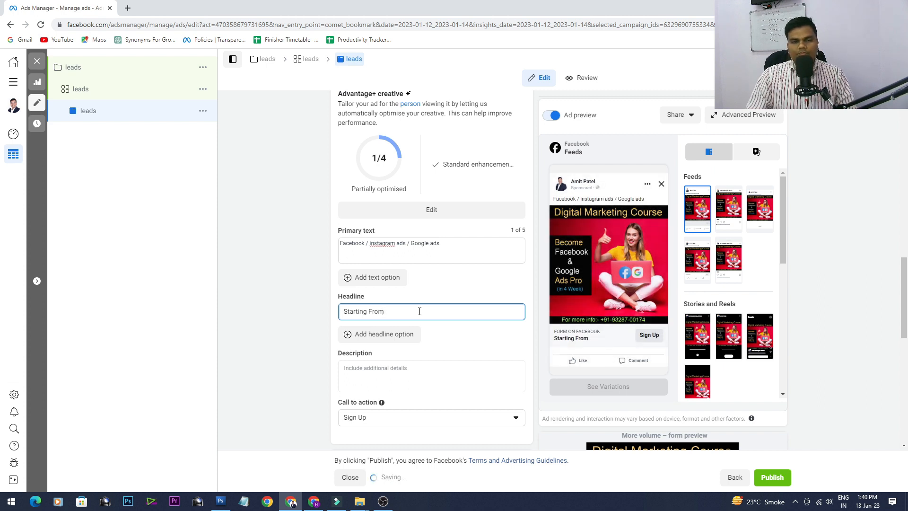
type(" 14999/-")
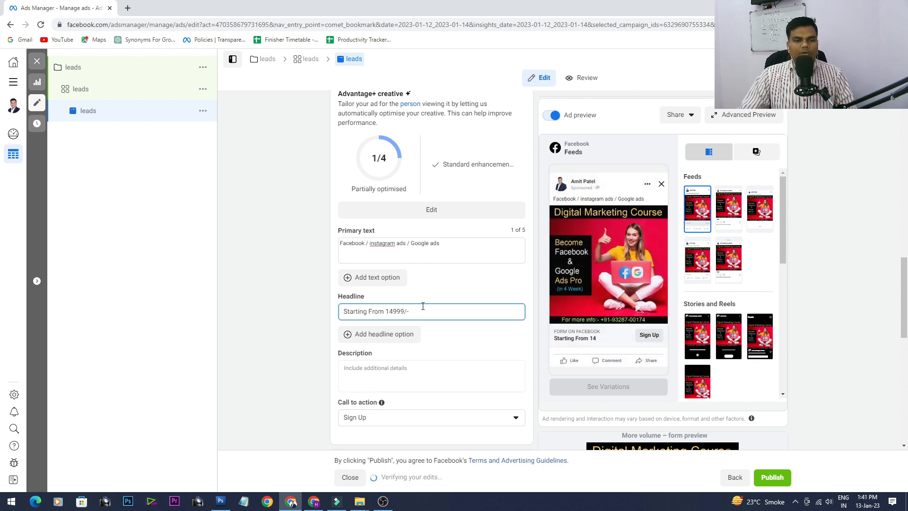
- Enter "Join Now" as the ad description and set the call to action to Get Offer
scroll(421, 310, "down", 3)
left_click(383, 230)
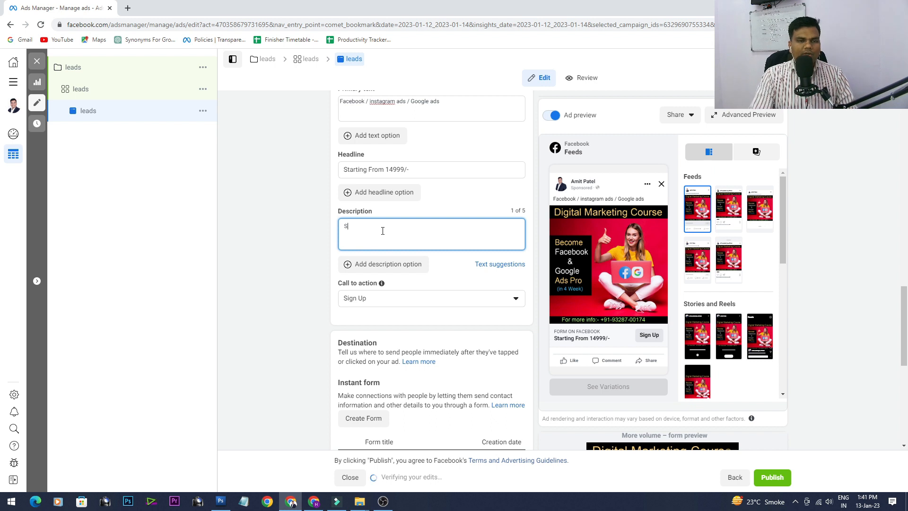
type("S")
key("BackSpace")
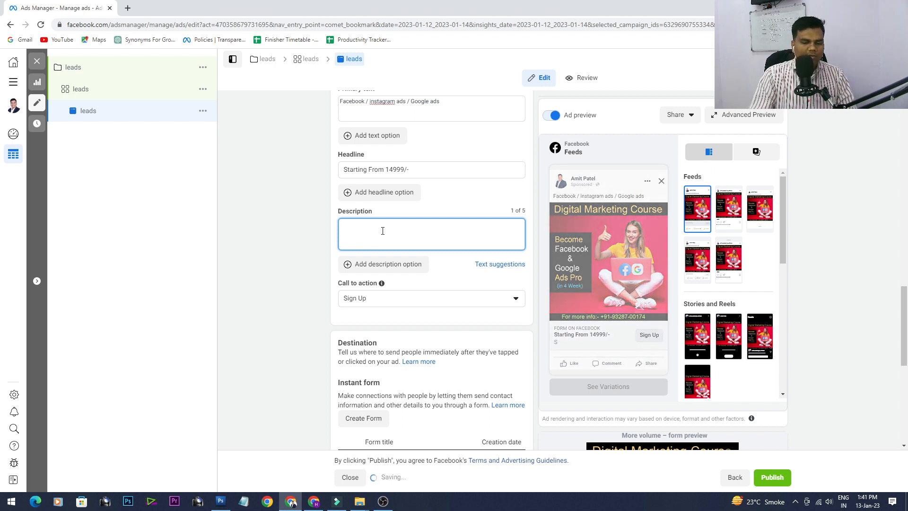
type("Join")
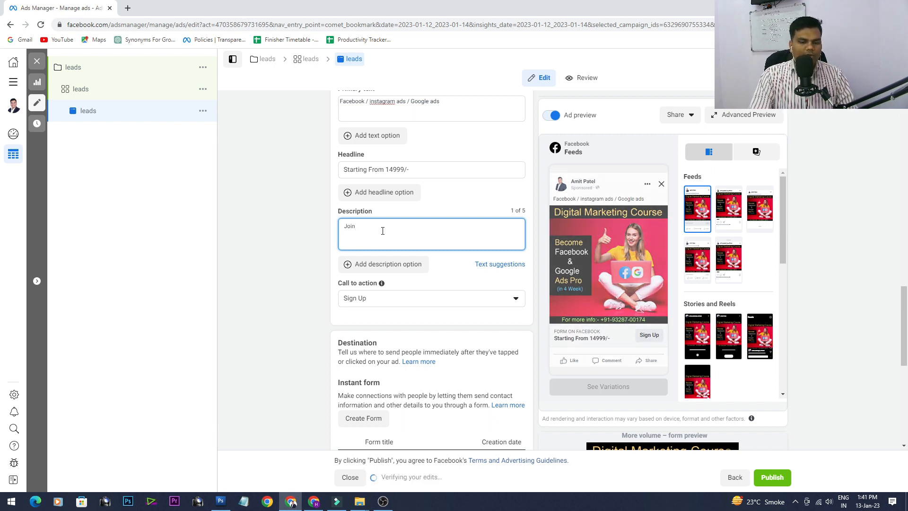
type(" Now")
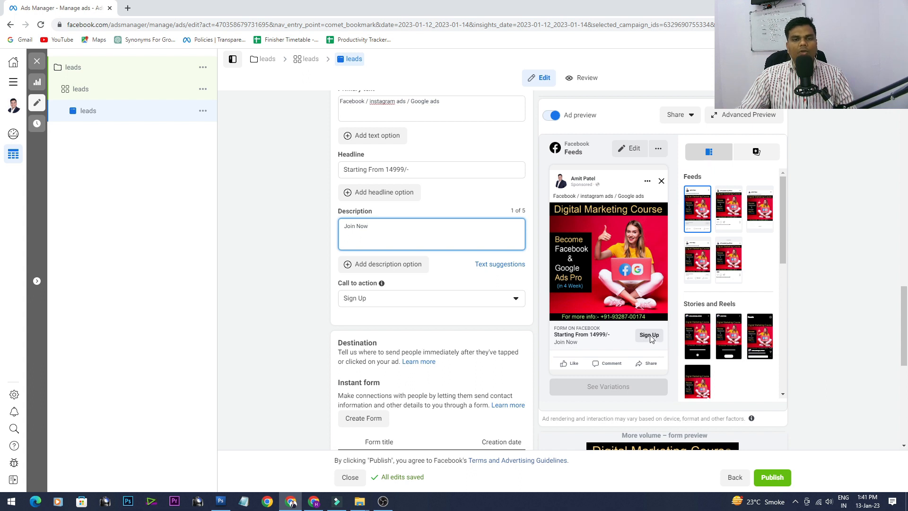
left_click(452, 302)
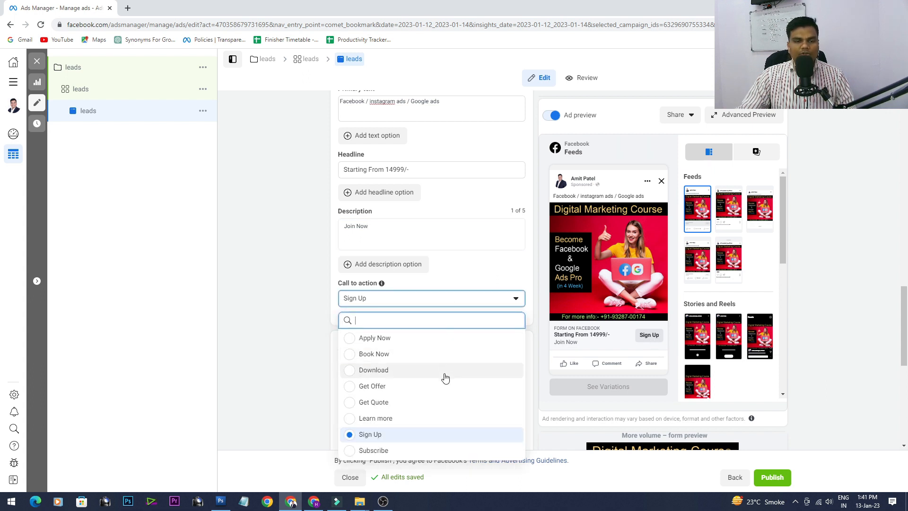
left_click(417, 387)
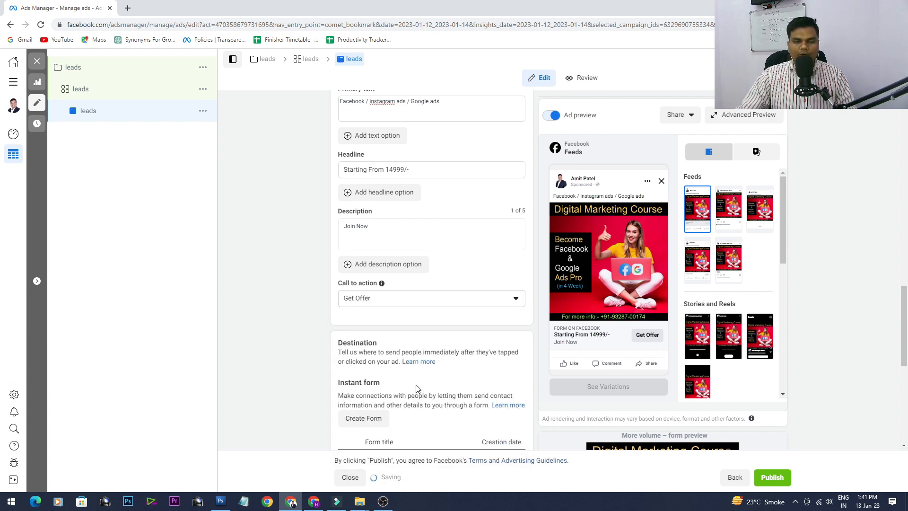
- Create a new instant form for the ad and name it "Facebook / Instagram ads", correcting the spelling of Instagram
scroll(251, 338, "down", 6)
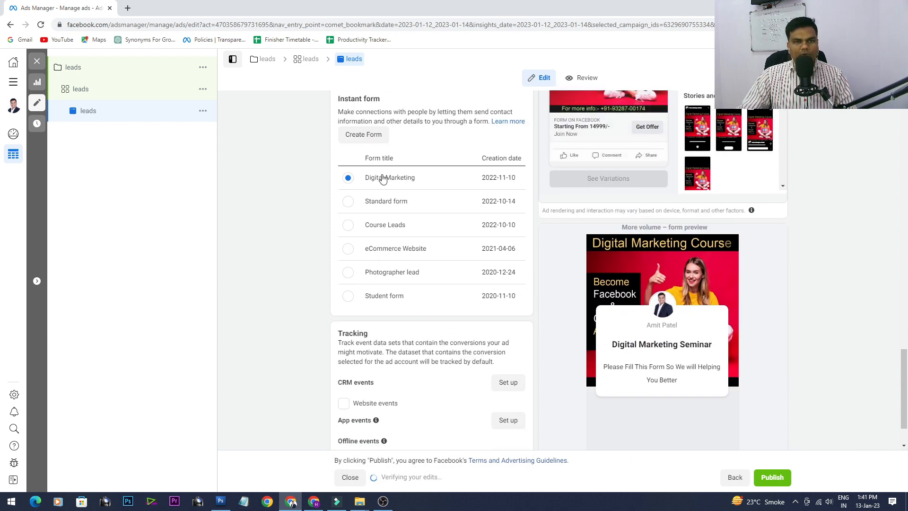
scroll(259, 325, "up", 4)
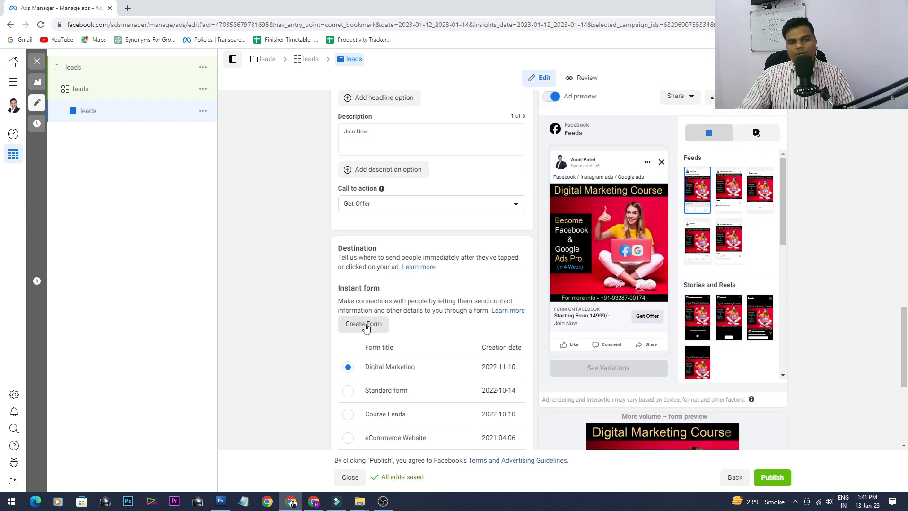
left_click(382, 328)
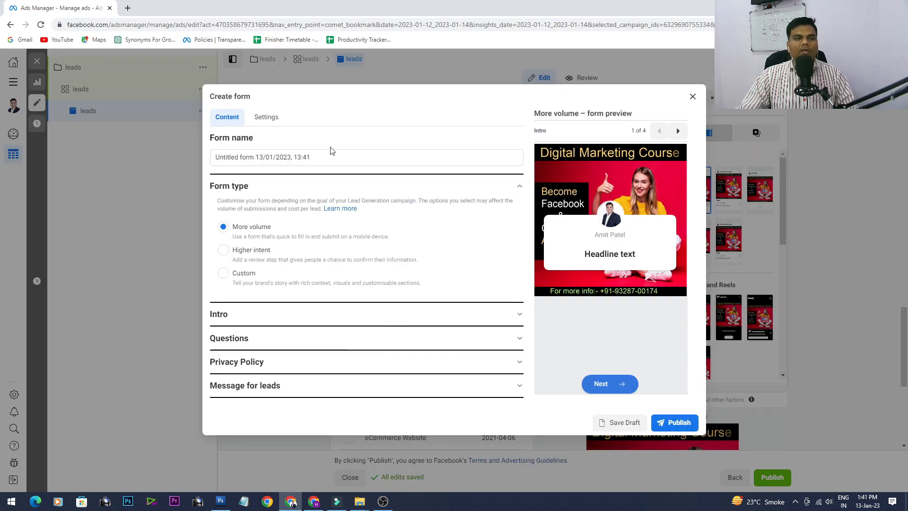
triple_click(335, 161)
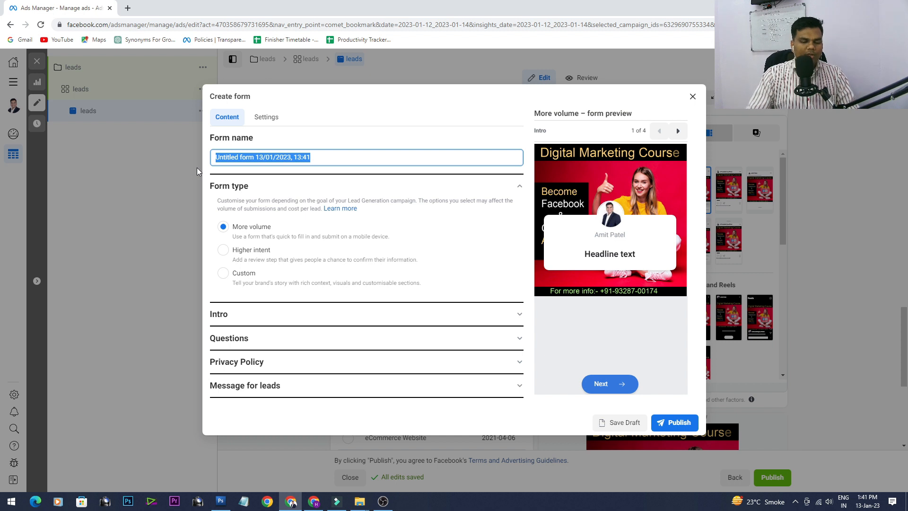
type("Facebook")
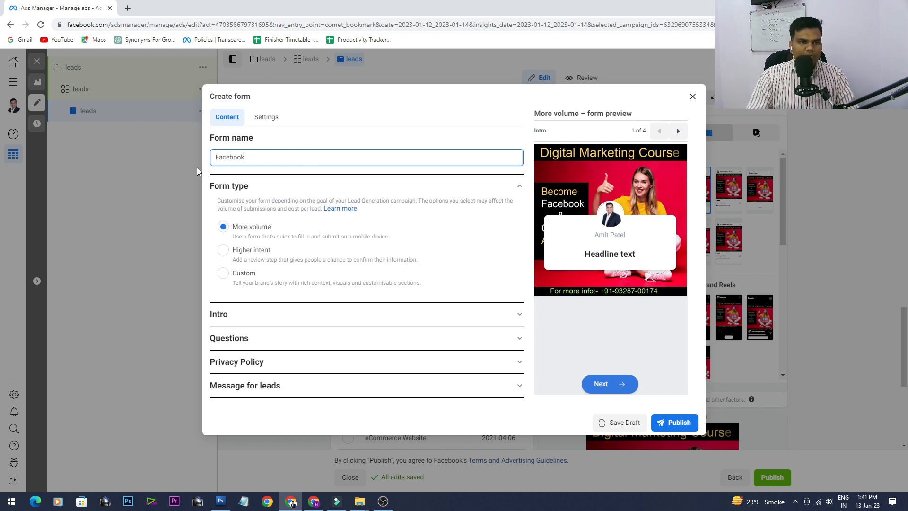
type(" / insta")
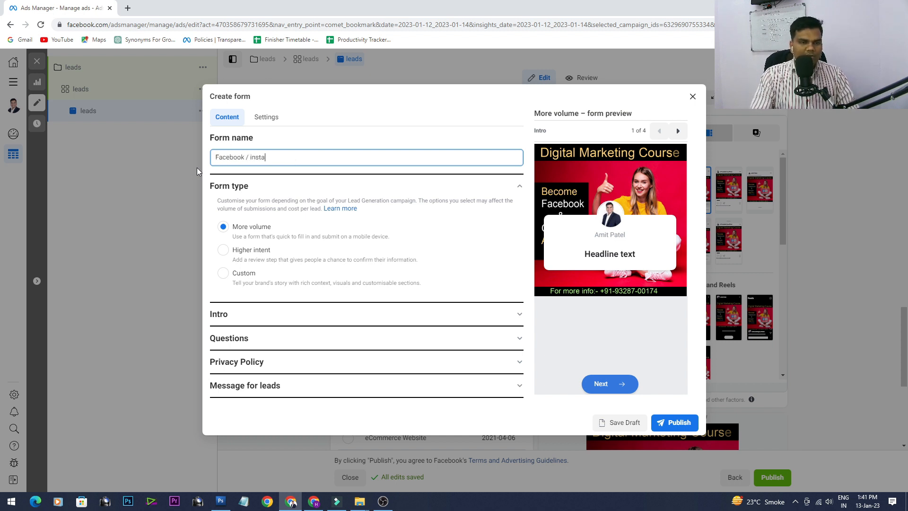
type("gram ads")
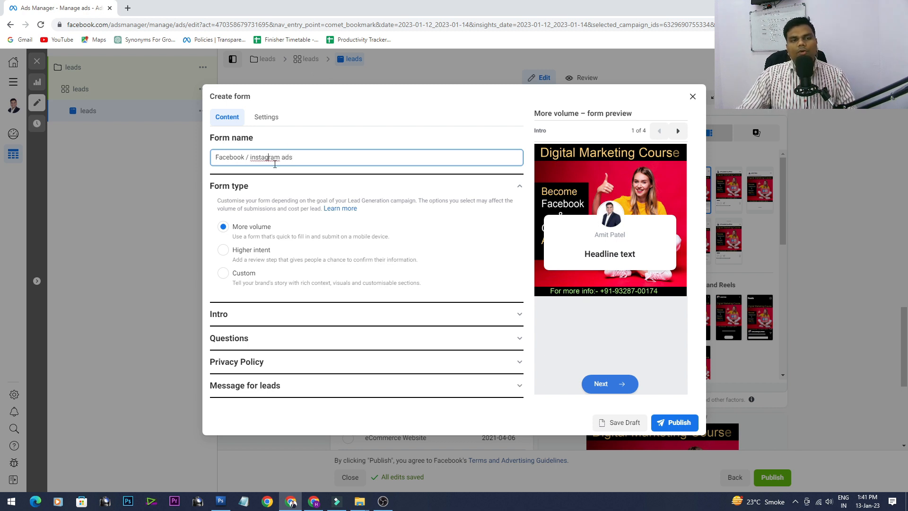
right_click(275, 160)
left_click(294, 169)
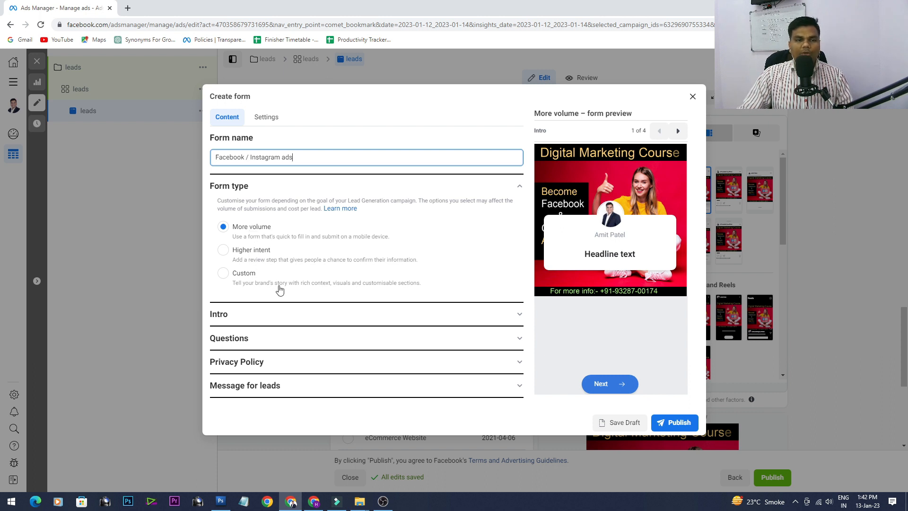
- Use an uploaded image as the form intro background, choosing the 900 × 900 "Facebook / Instagram Ads For Business Owners" picture from drive E
left_click(278, 315)
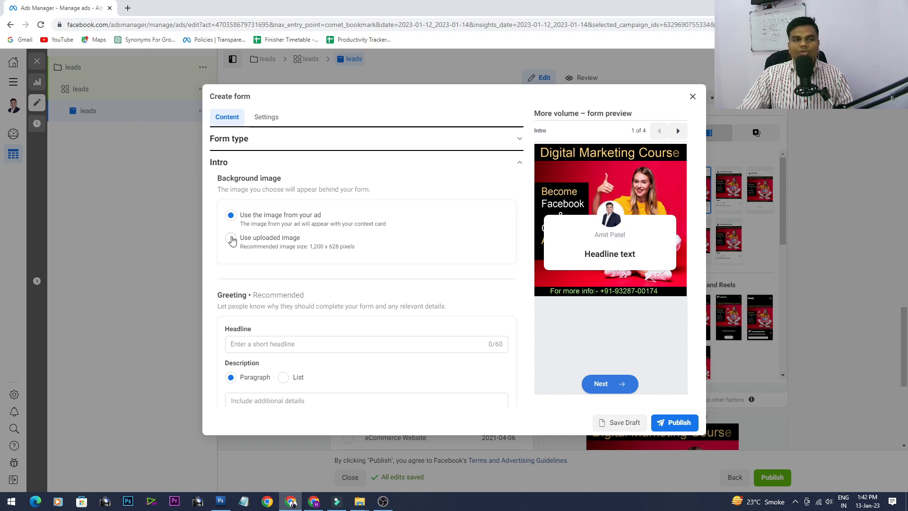
left_click(230, 239)
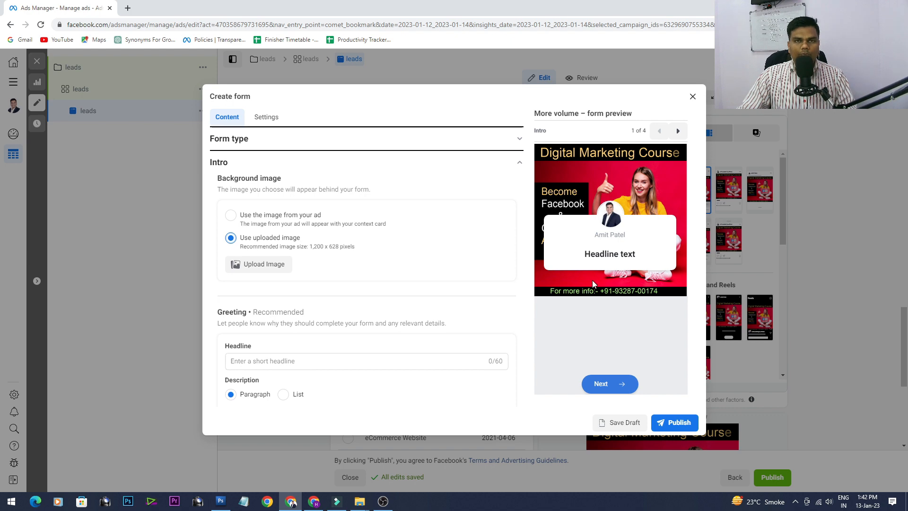
left_click(276, 264)
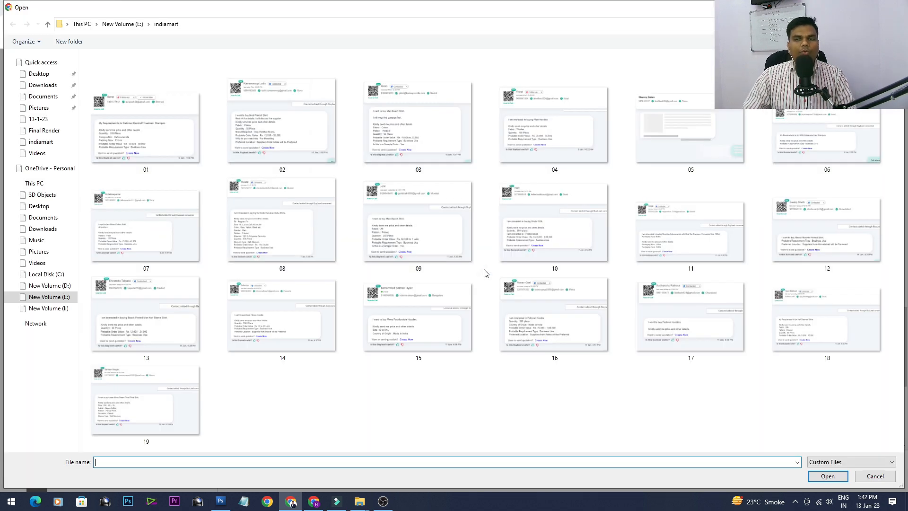
left_click(50, 298)
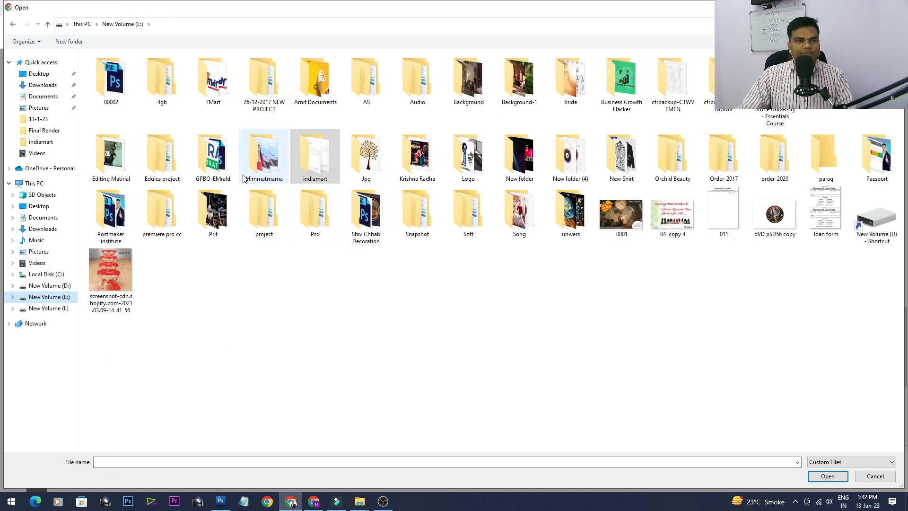
double_click(245, 176)
left_click(828, 476)
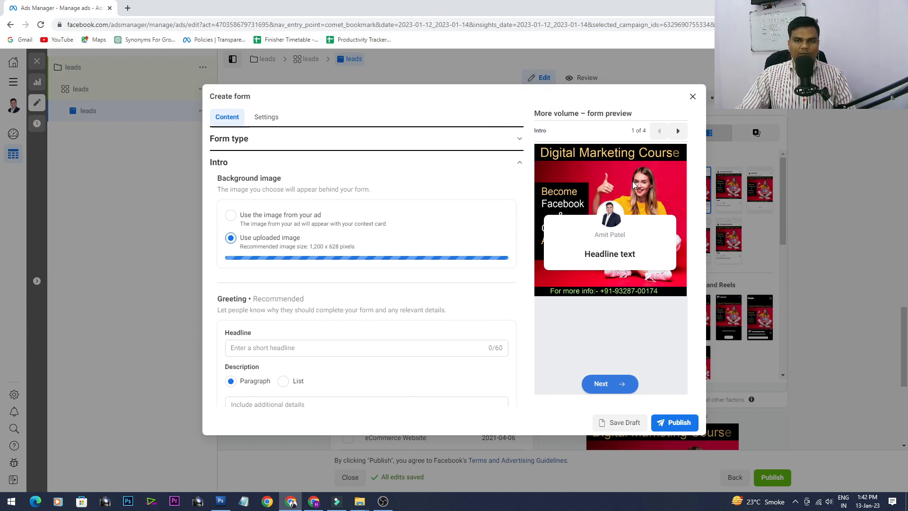
- Set the form greeting's headline to "Facebook / Instagram ads" and its paragraph description to "Starting from 14999/-"
scroll(417, 282, "down", 2)
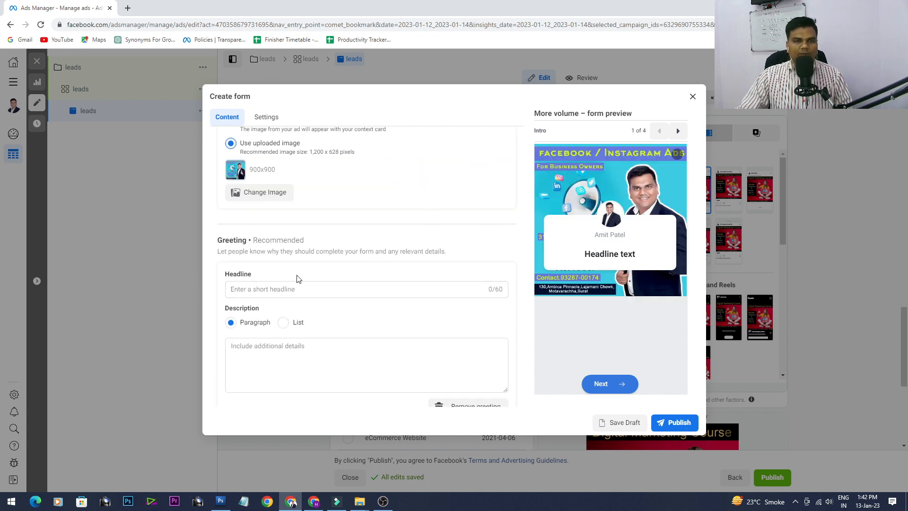
left_click(288, 289)
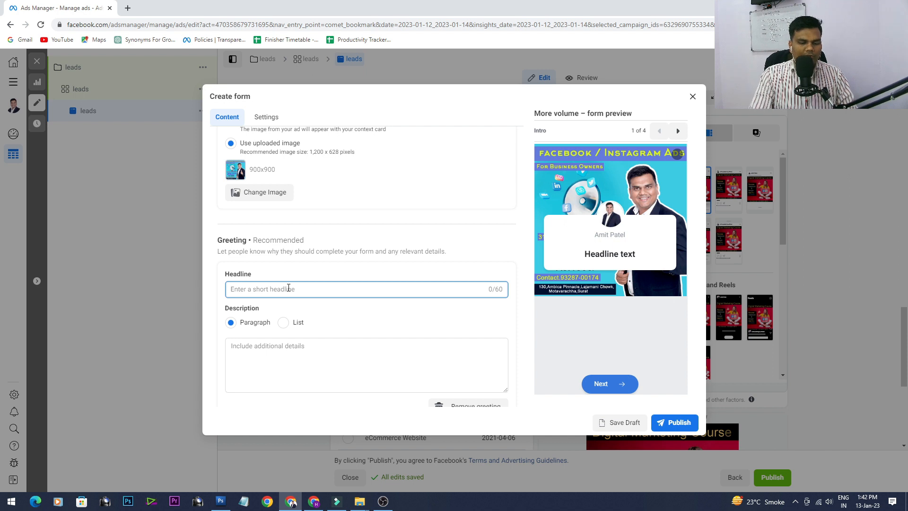
type("Face")
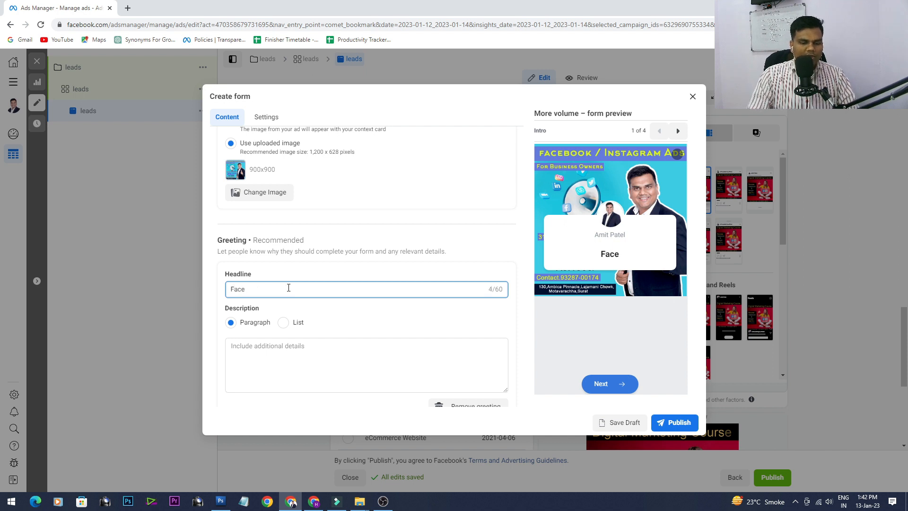
type("bbok")
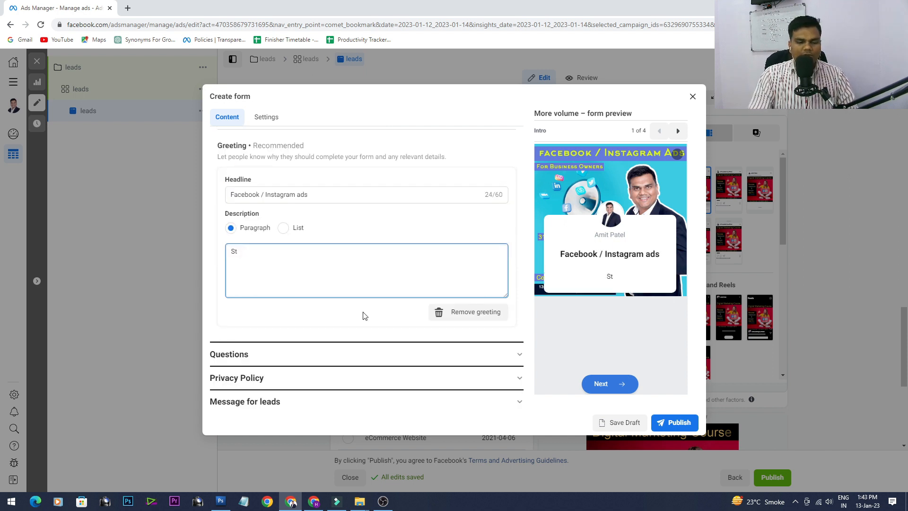
type("arting ")
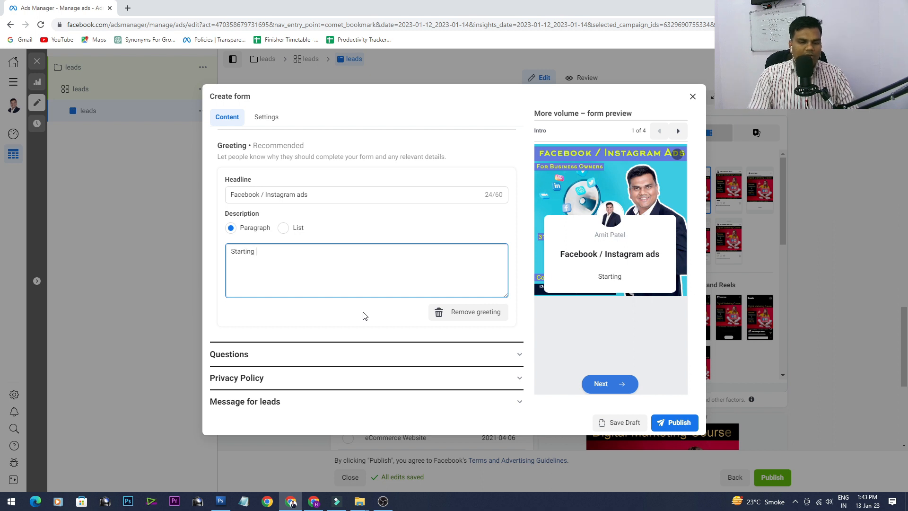
type("from 14999/-")
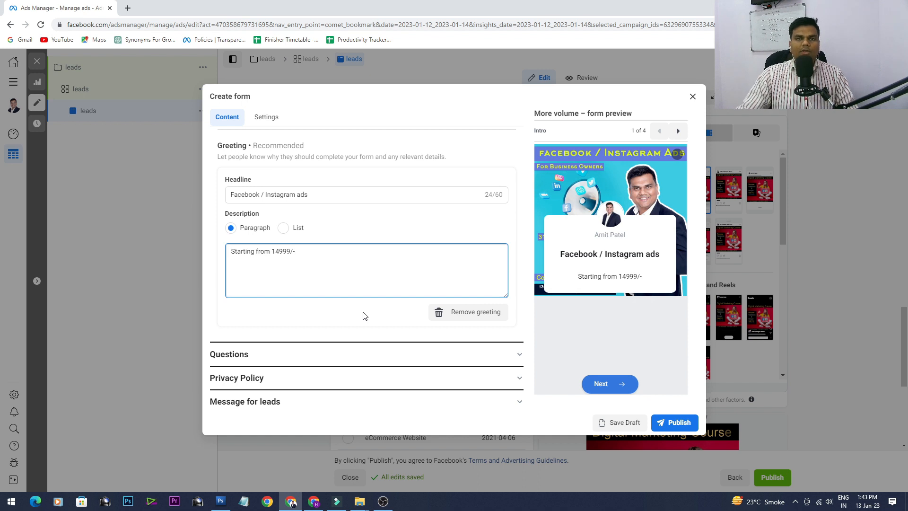
- Add a multiple choice custom question to the form with the question text "Your Study"
scroll(365, 315, "down", 1)
left_click(334, 352)
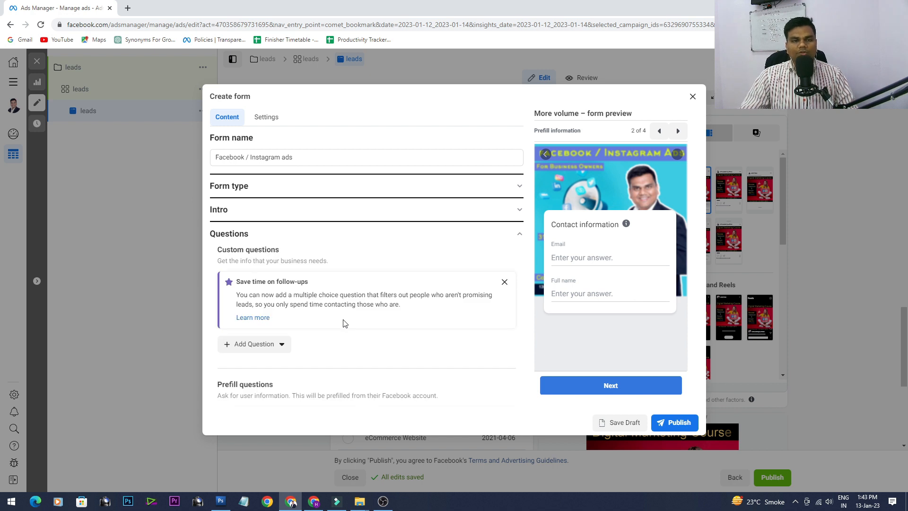
left_click(280, 346)
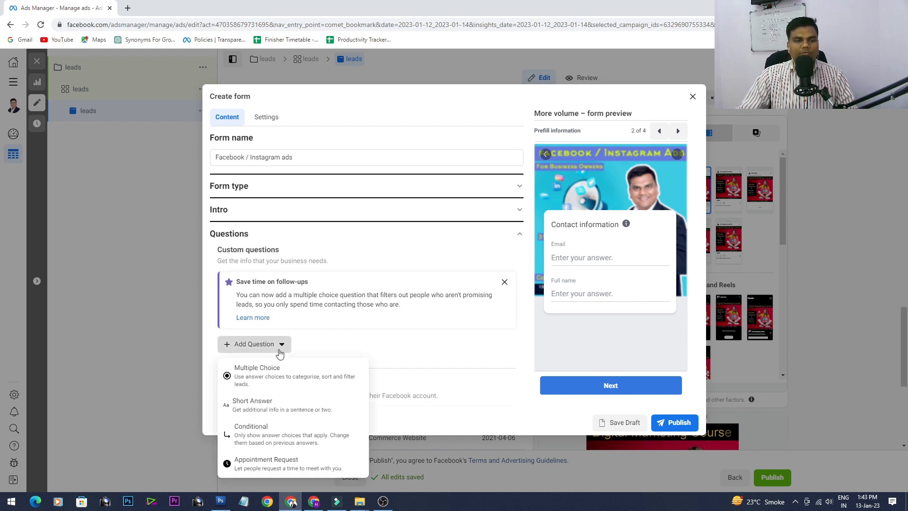
left_click(280, 377)
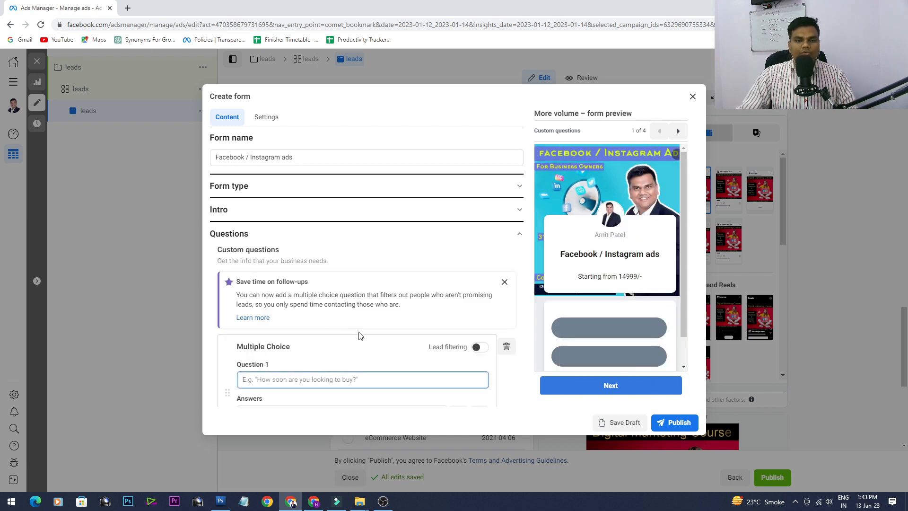
scroll(360, 333, "down", 4)
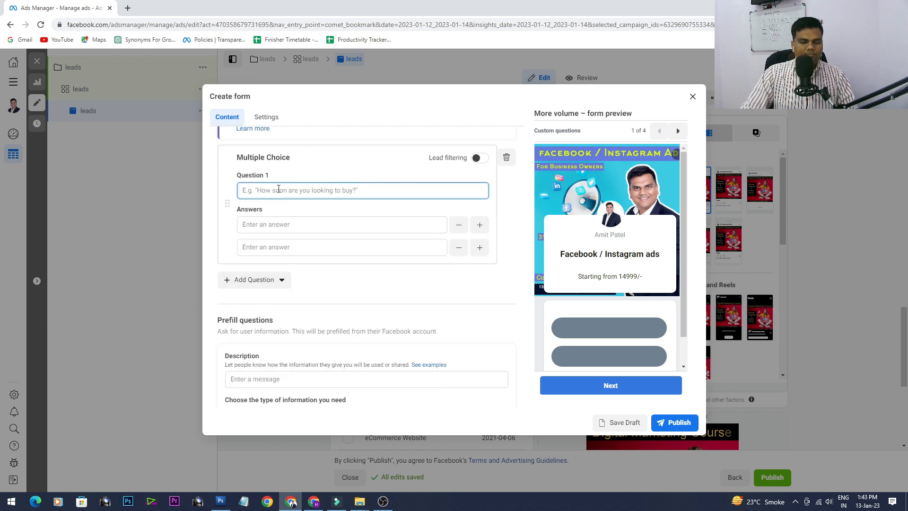
type("Y")
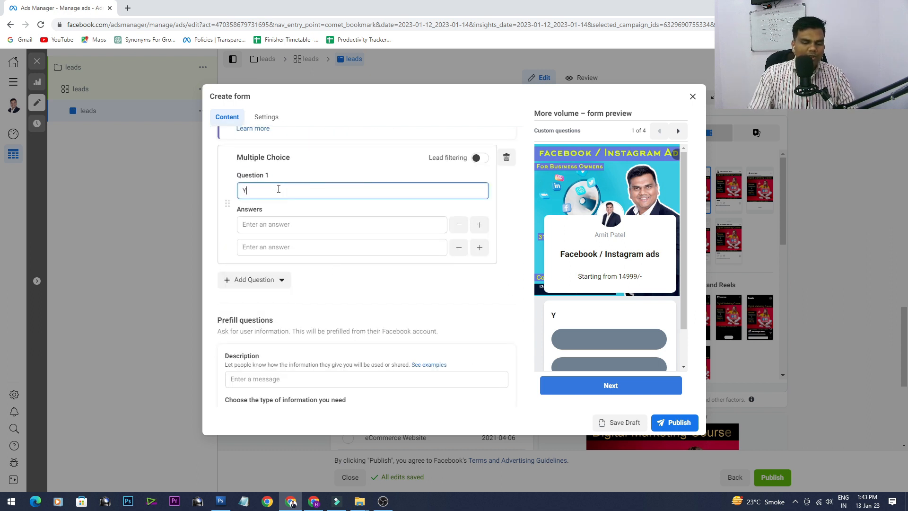
type("our St")
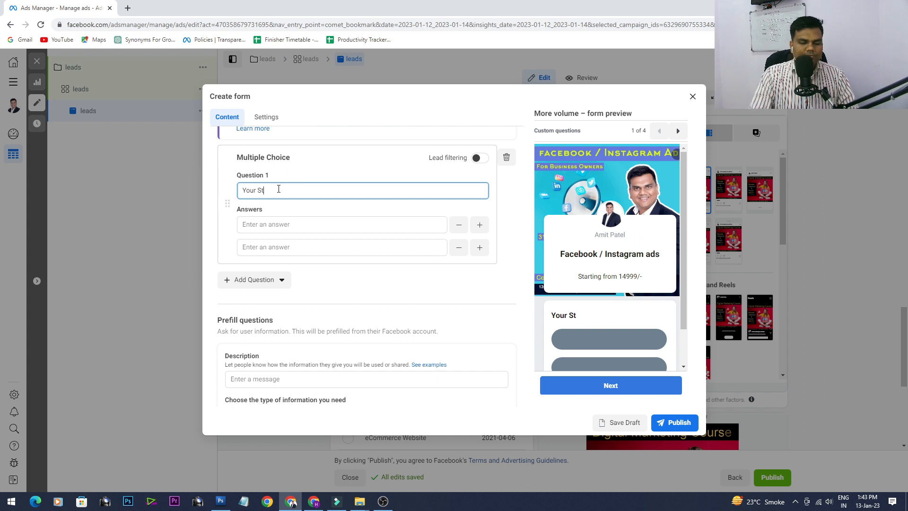
type("udy")
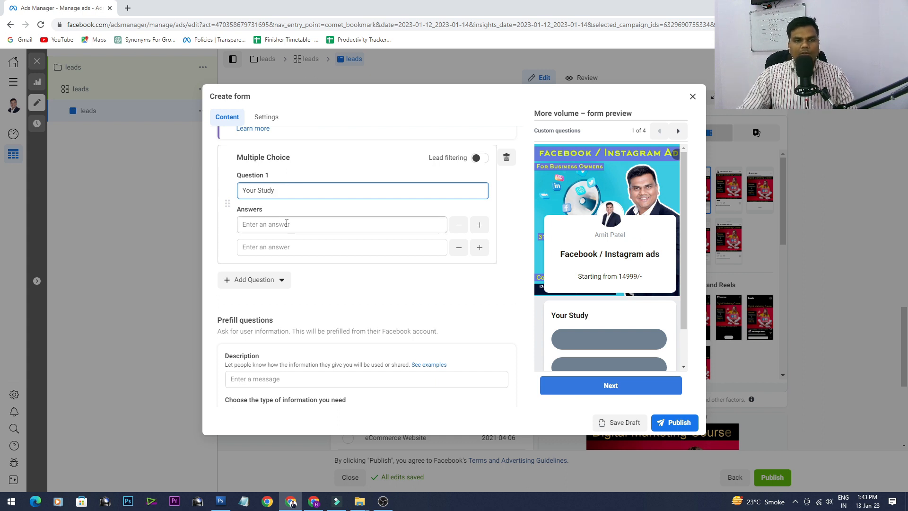
- Enter "10 Pass" and "12 Pass" as the two answers to the "Your Study" question
left_click(287, 223)
type("10")
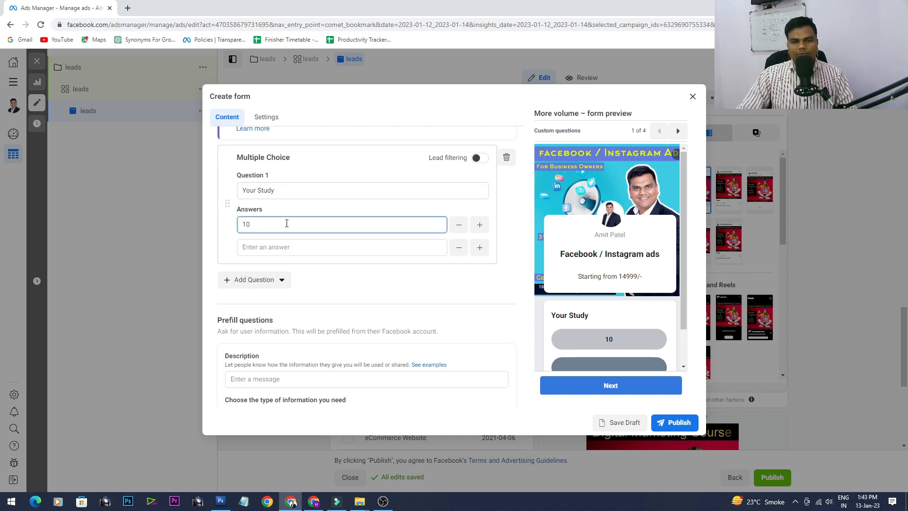
type(" Pass")
left_click(286, 246)
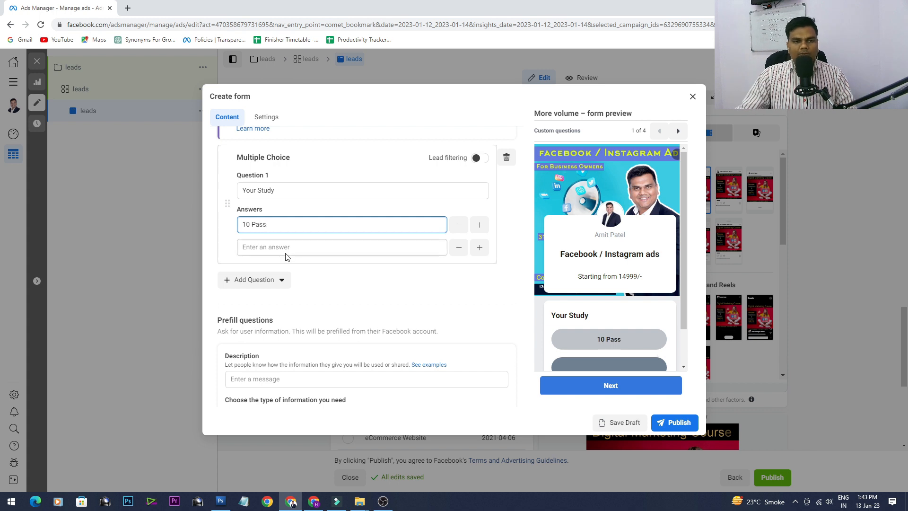
type("12 ")
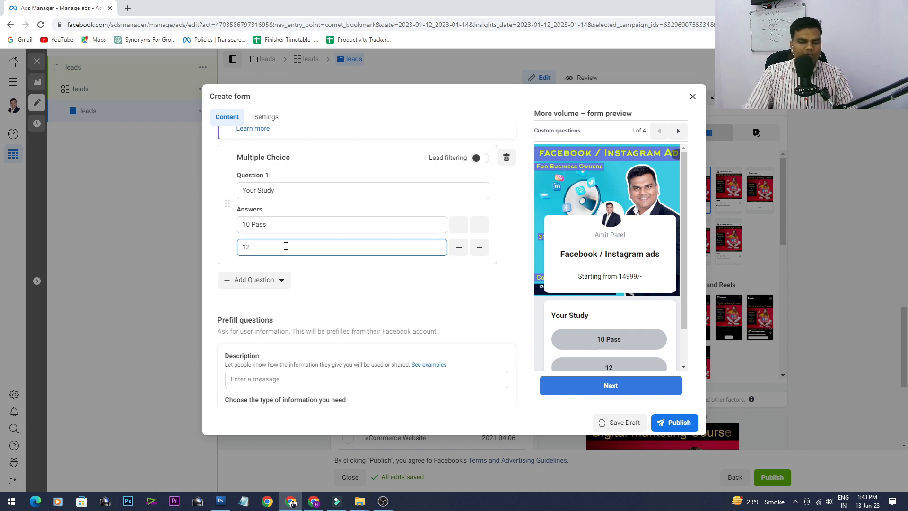
type("O")
key("BackSpace")
type("Pass")
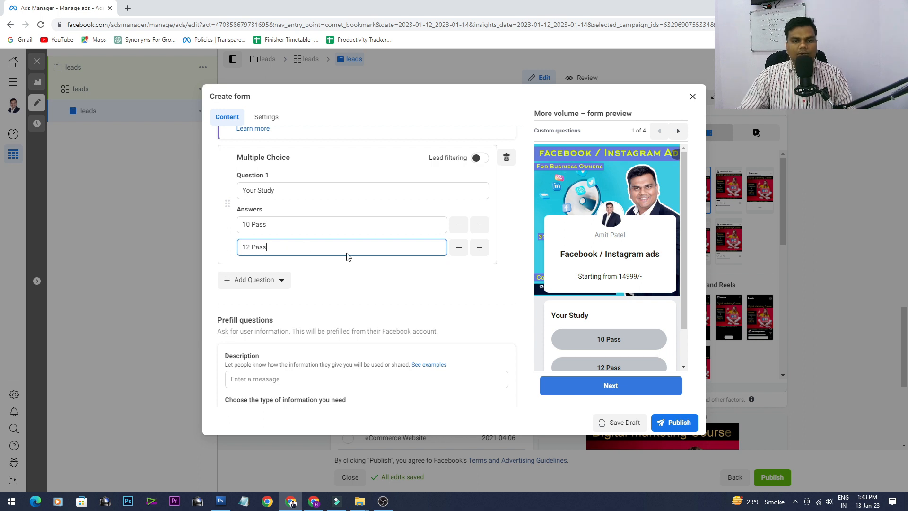
- Add a short answer custom question reading "Your Business"
scroll(347, 256, "down", 1)
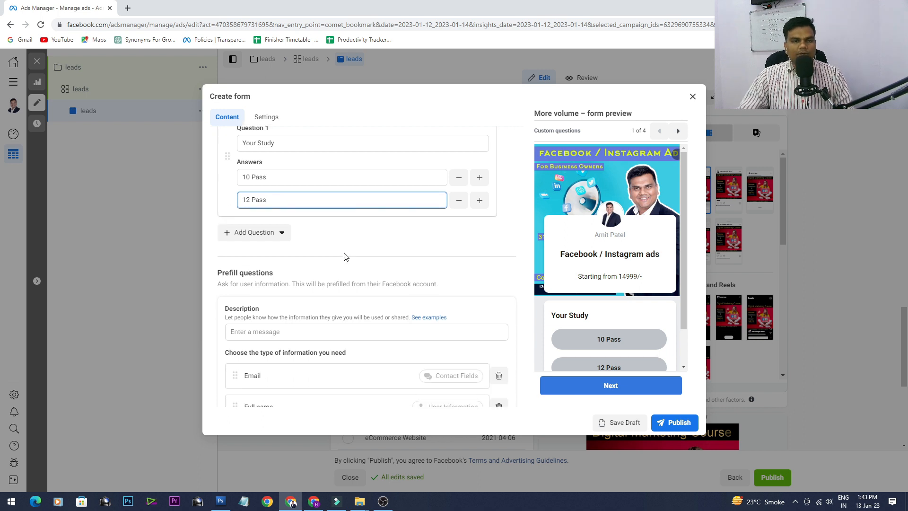
left_click(277, 236)
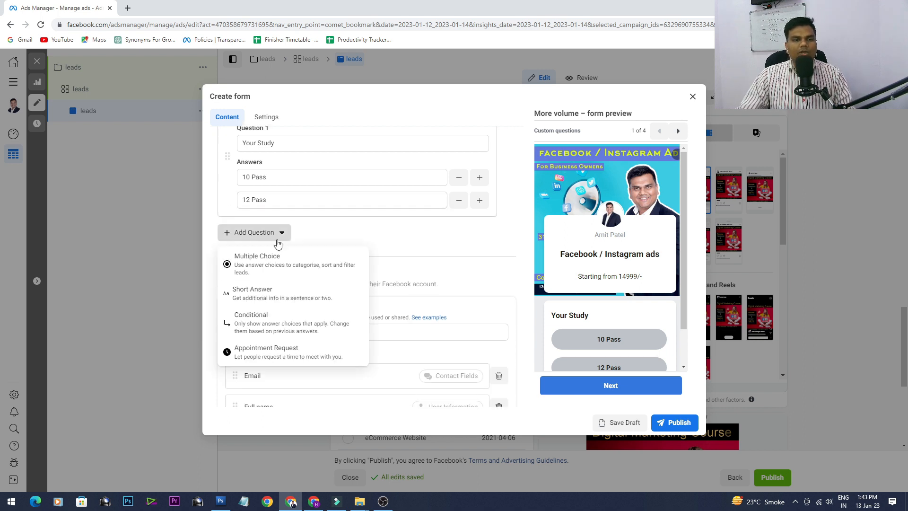
left_click(272, 293)
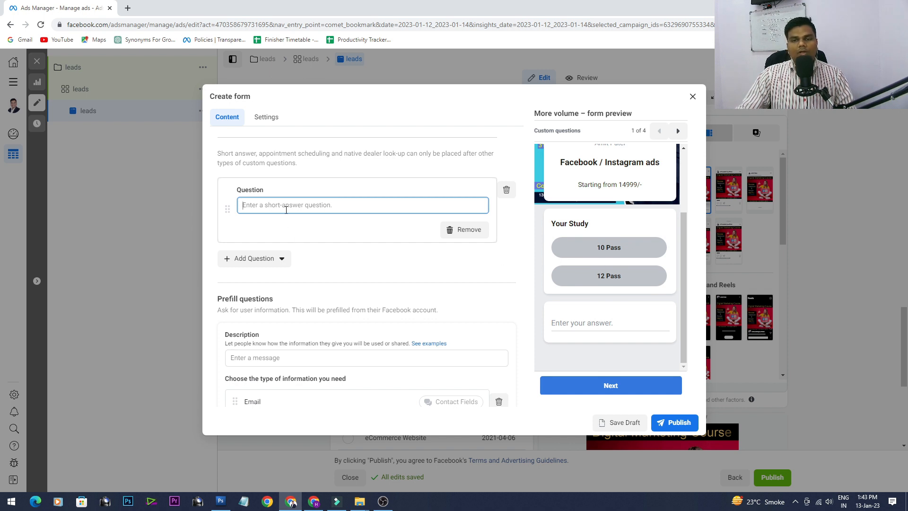
type("Your")
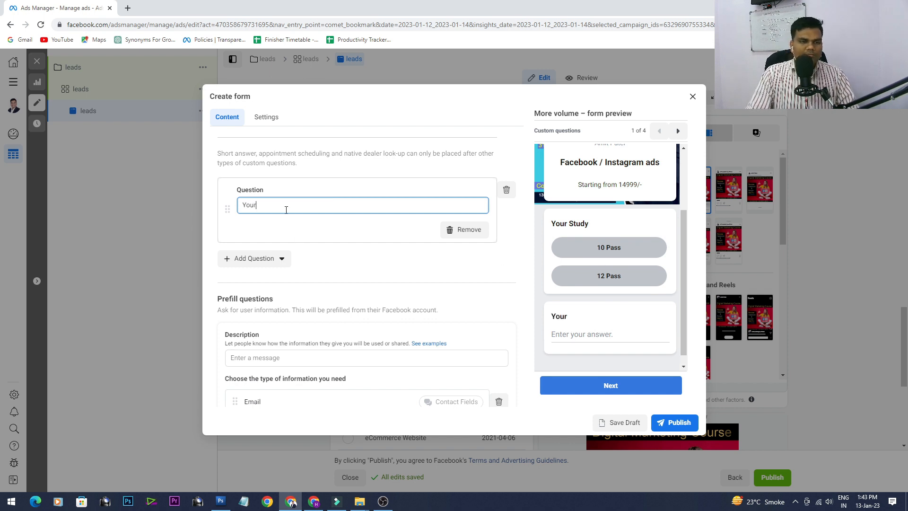
type(" Business")
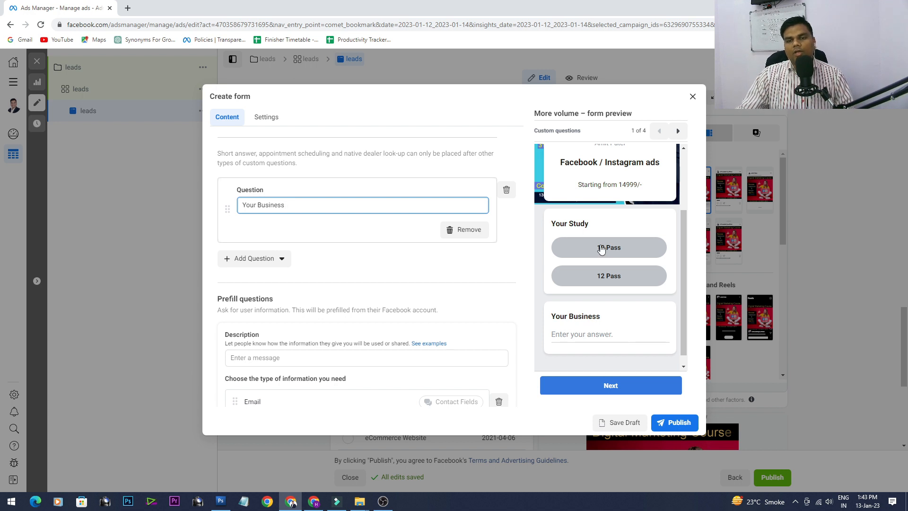
- Add a conditional question to the form's custom questions and review the resulting question list
left_click(276, 260)
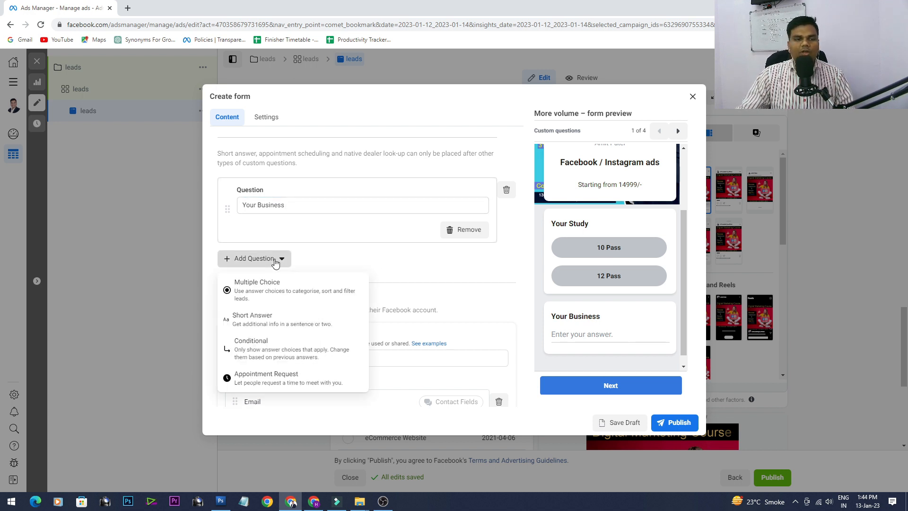
left_click(286, 343)
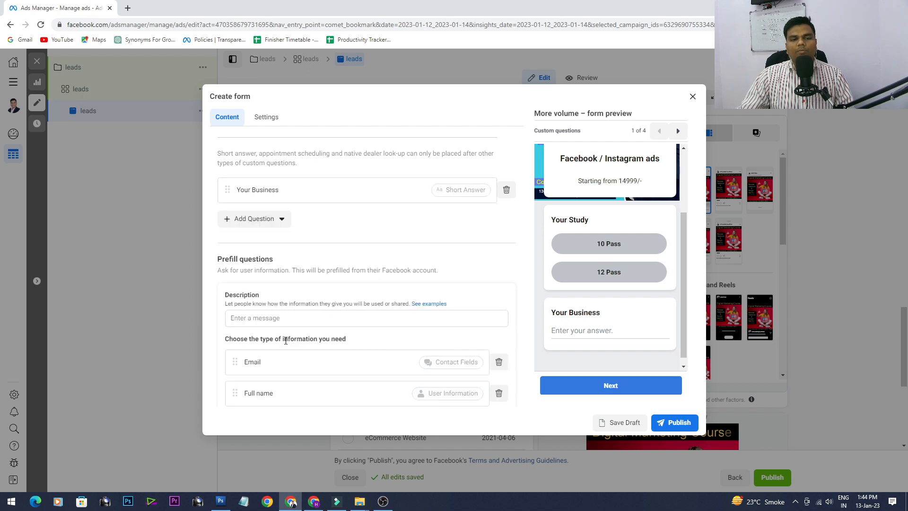
scroll(348, 268, "down", 2)
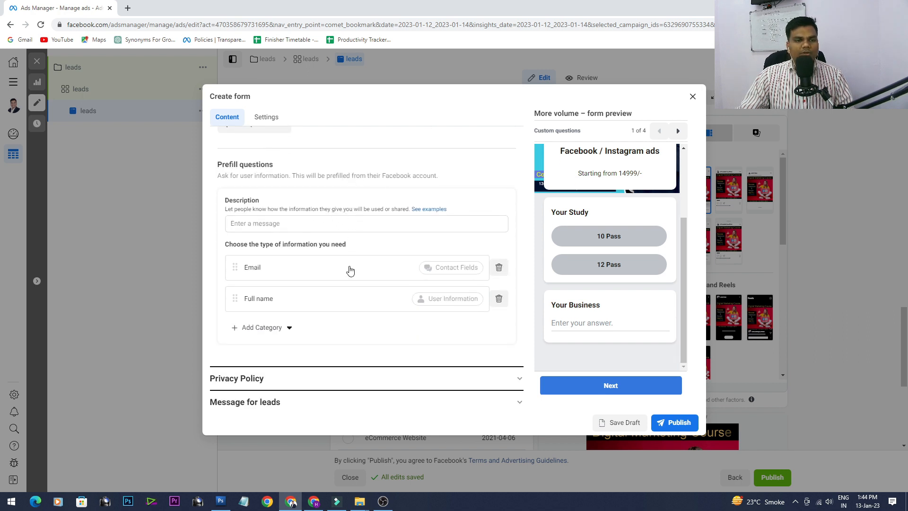
scroll(303, 222, "up", 2)
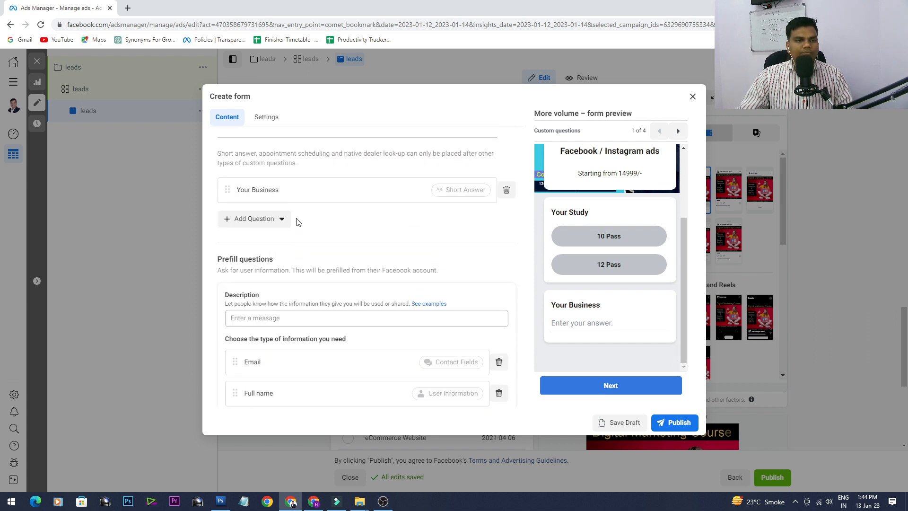
left_click(274, 198)
scroll(392, 250, "up", 3)
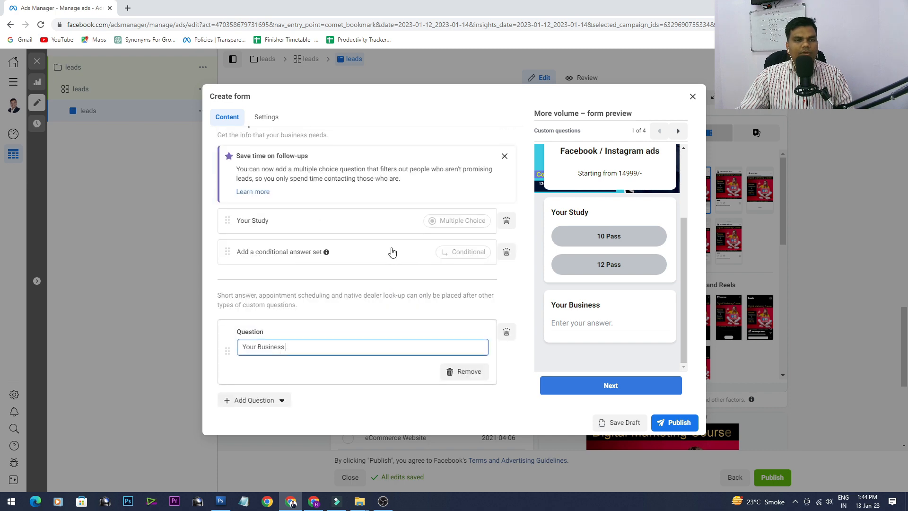
scroll(432, 290, "down", 3)
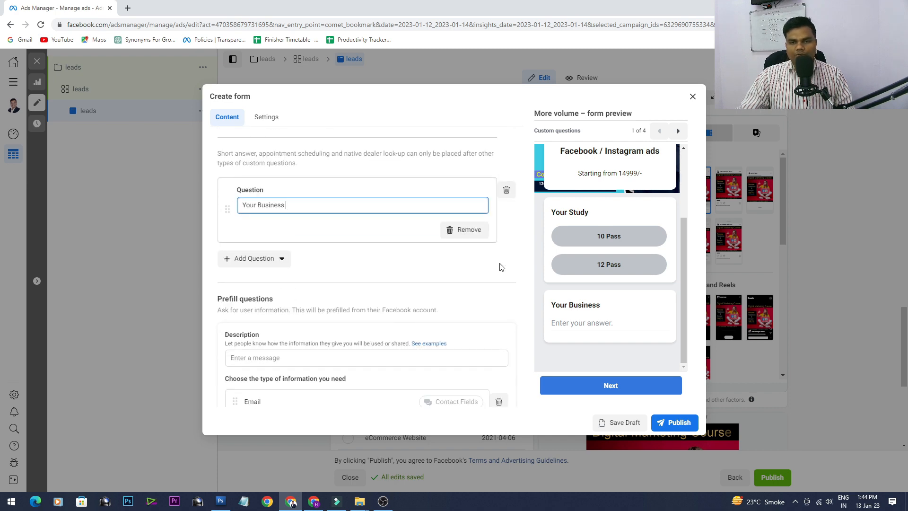
left_click(501, 267)
- Enter the prefill questions description "please fill this info so our team will contact you soon"
scroll(502, 267, "down", 2)
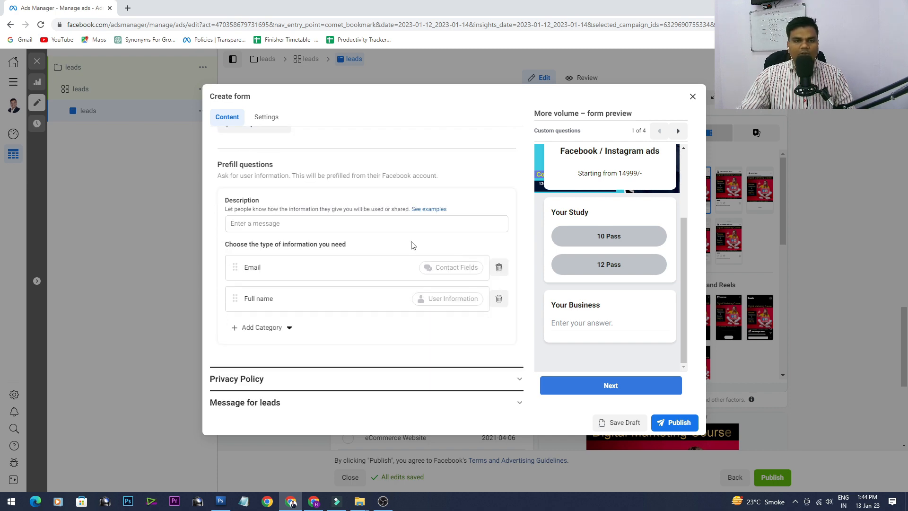
left_click(401, 226)
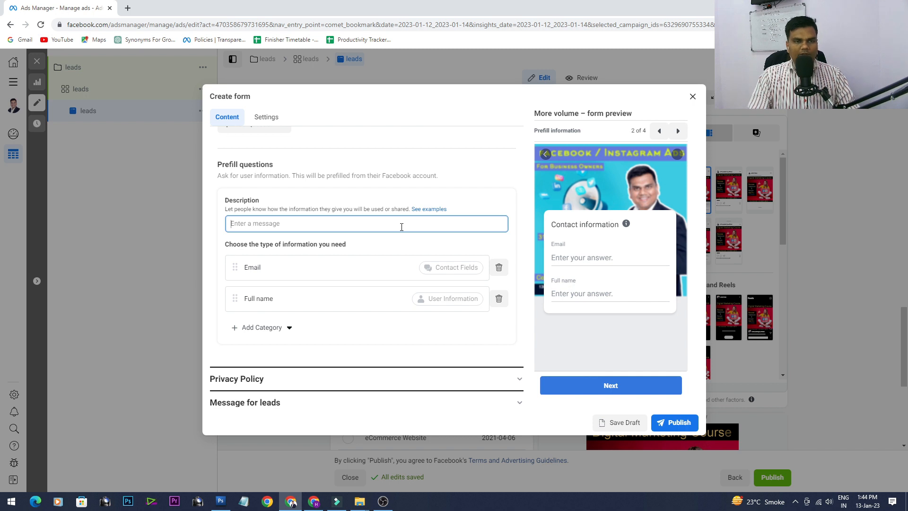
type("plea")
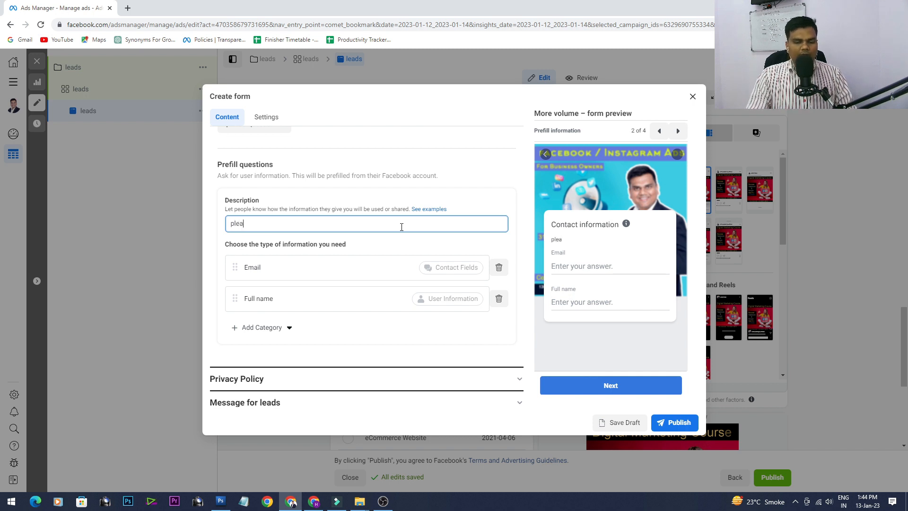
type("se fol")
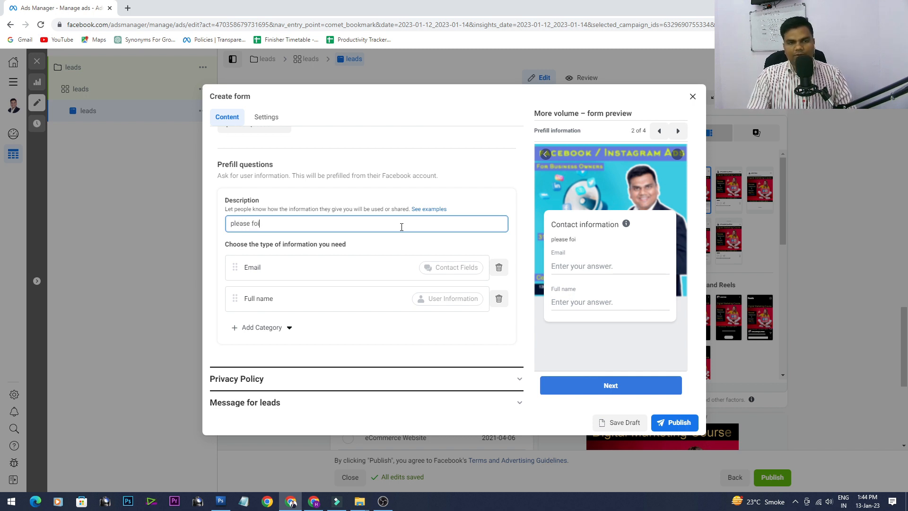
key("BackSpace")
key("BackSpace")
type("ill")
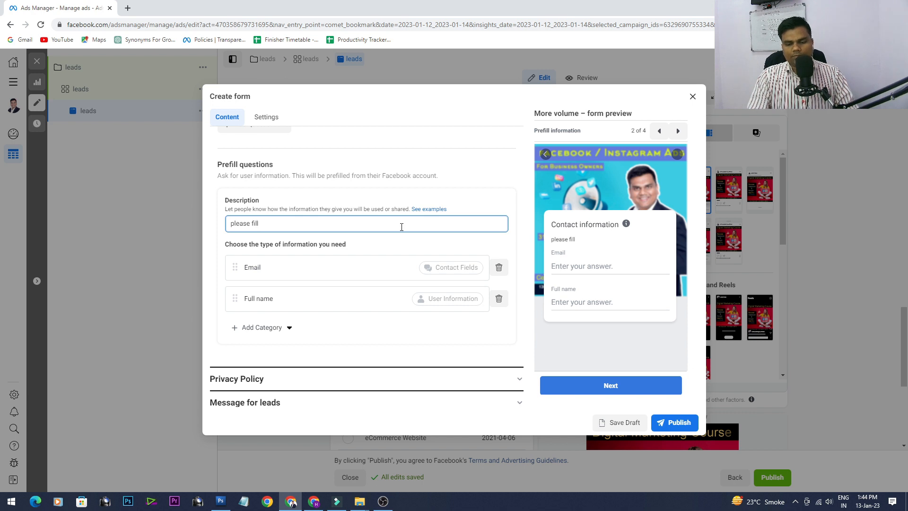
type(" this info")
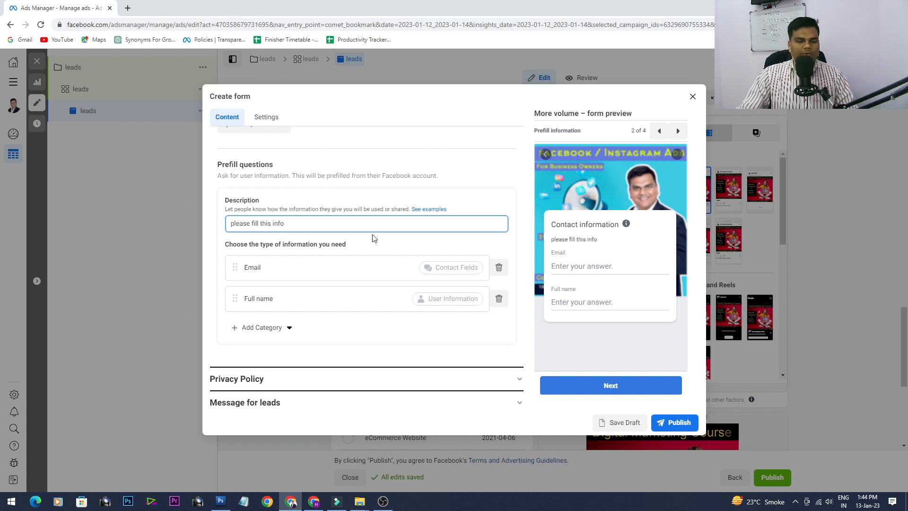
type(" so our")
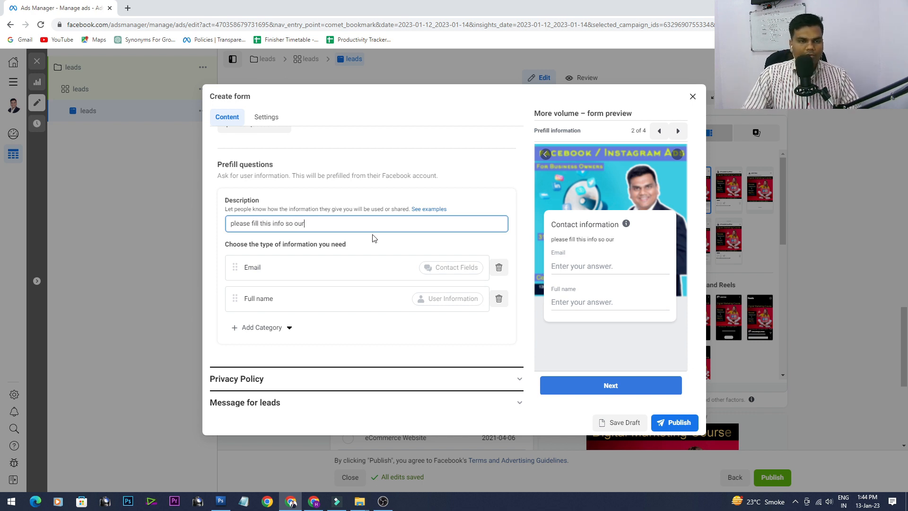
type(" team will contact you soon")
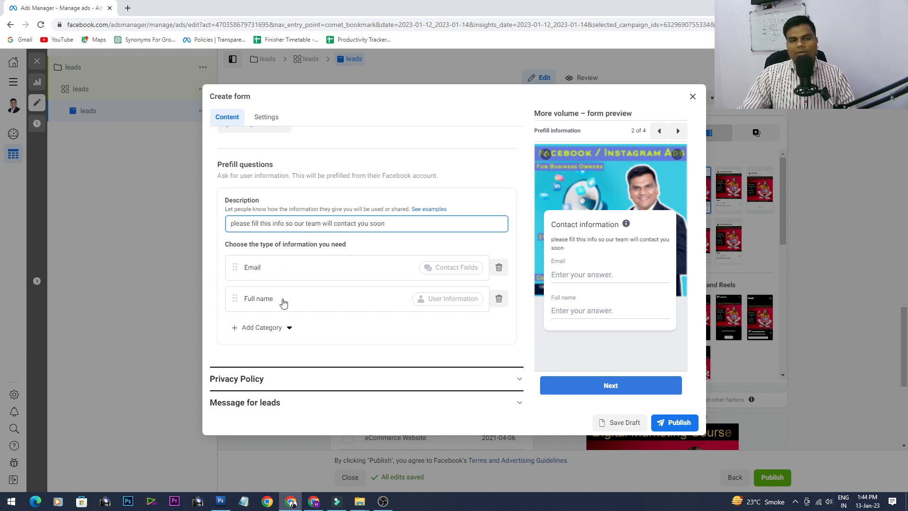
- Add Phone number from the contact fields to the prefill information requested by the form
left_click(282, 328)
mouse_move(282, 350)
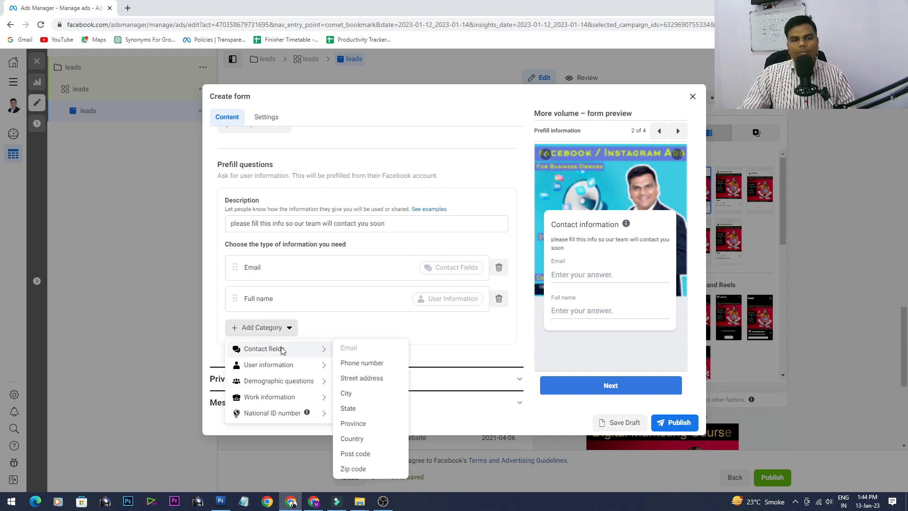
left_click(362, 364)
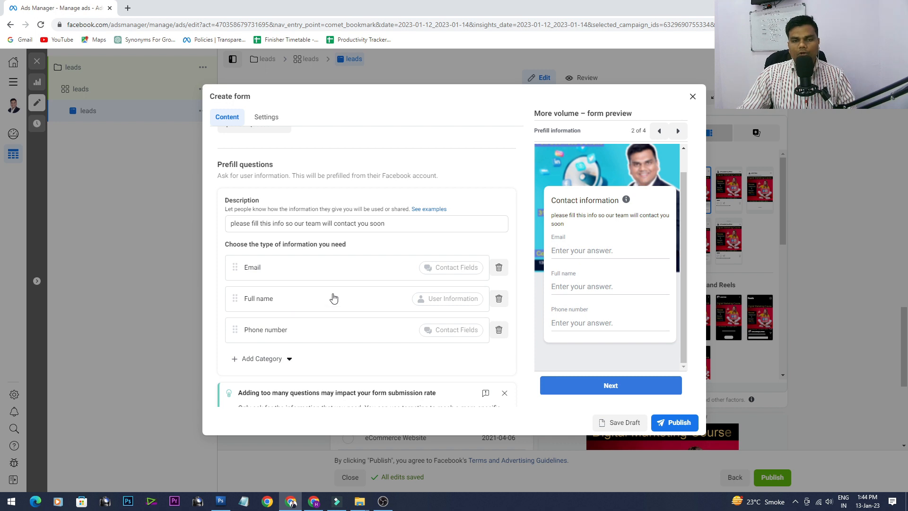
- Review the remaining prefill categories and add the City contact field to the requested information
scroll(326, 296, "down", 2)
left_click(264, 253)
mouse_move(277, 281)
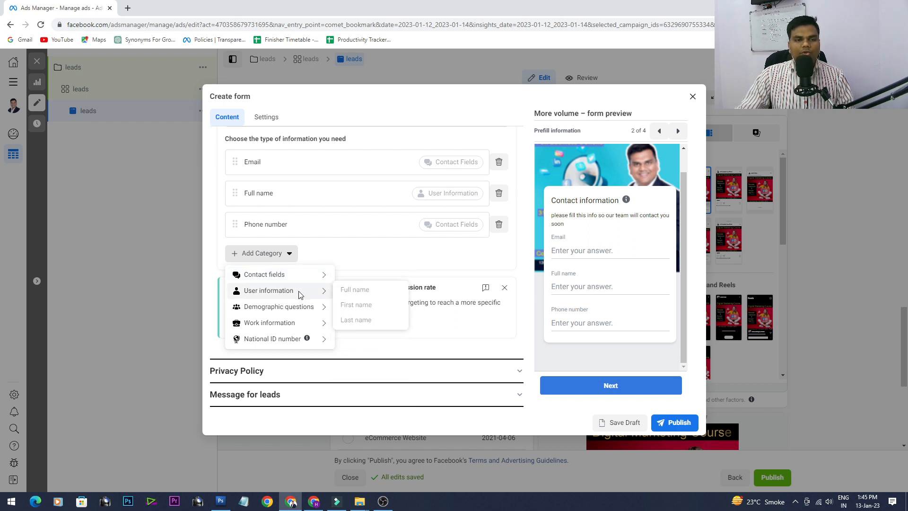
mouse_move(295, 308)
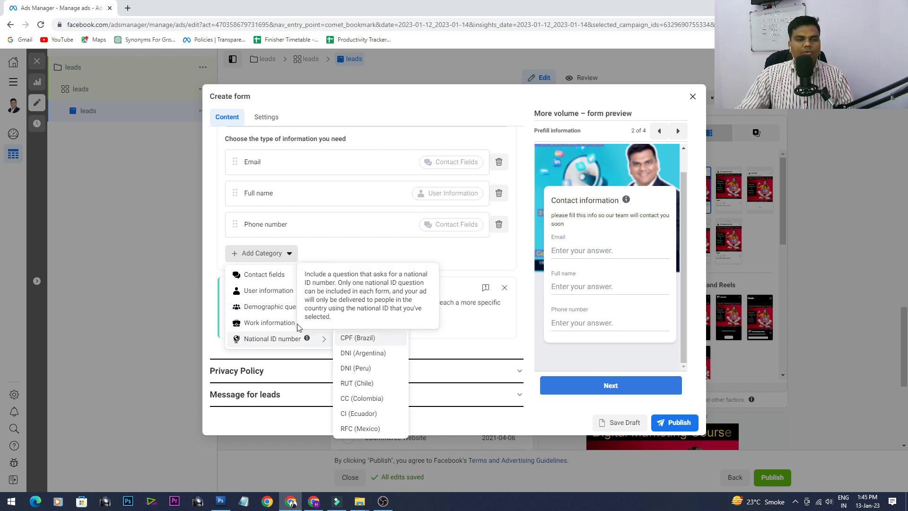
mouse_move(299, 324)
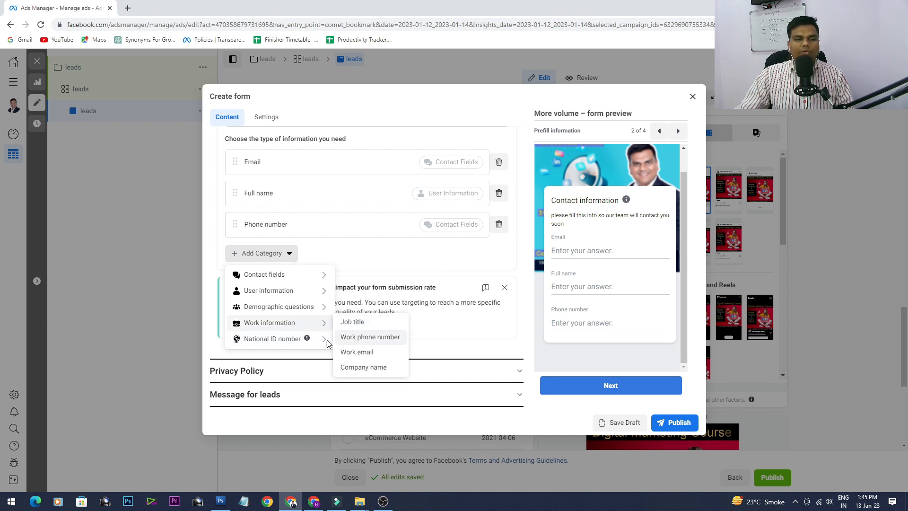
mouse_move(306, 340)
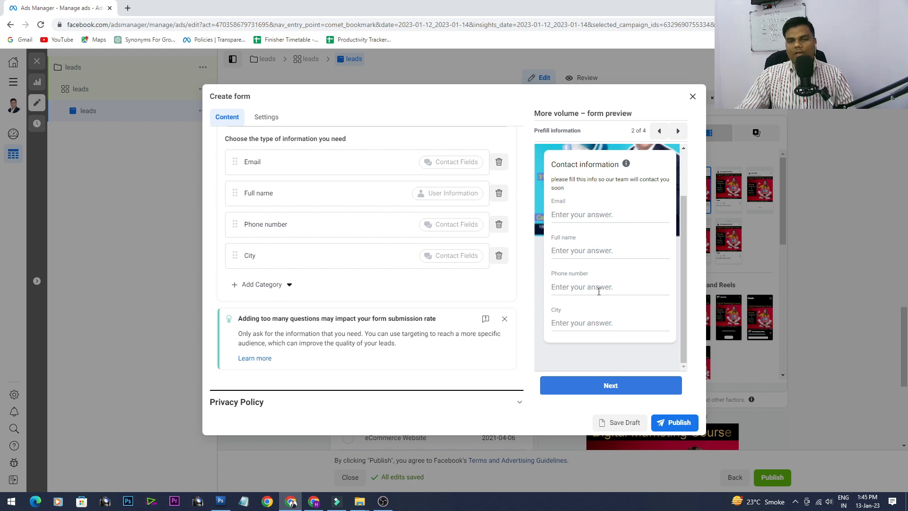
- Set the link text in the form's Privacy Policy section to "Privacy Policy"
scroll(385, 264, "down", 1)
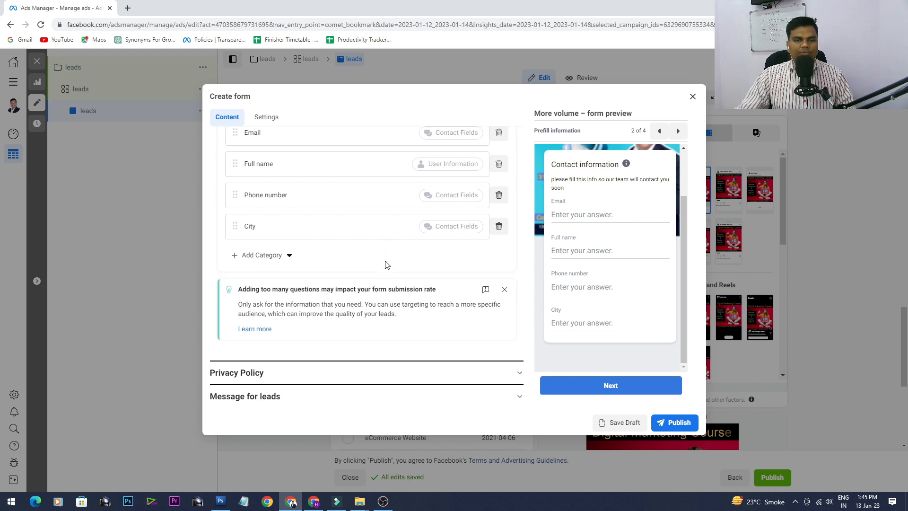
left_click(341, 371)
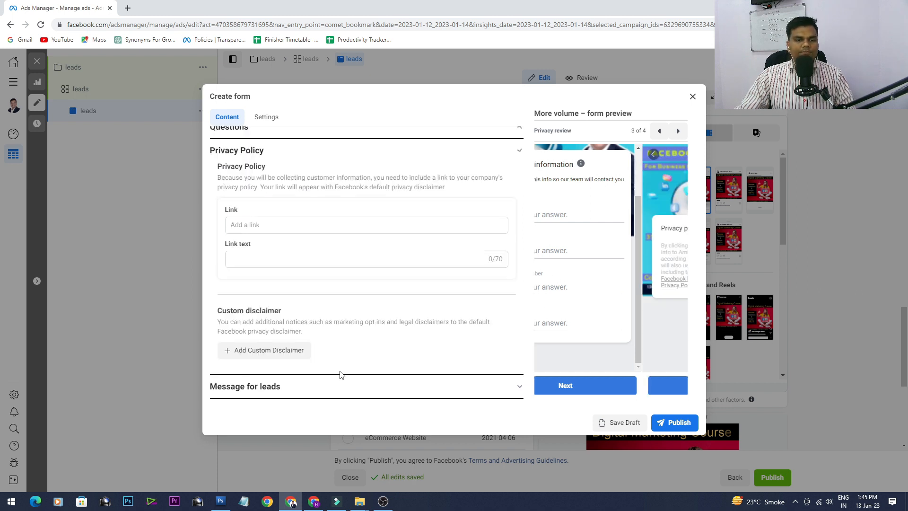
left_click(267, 263)
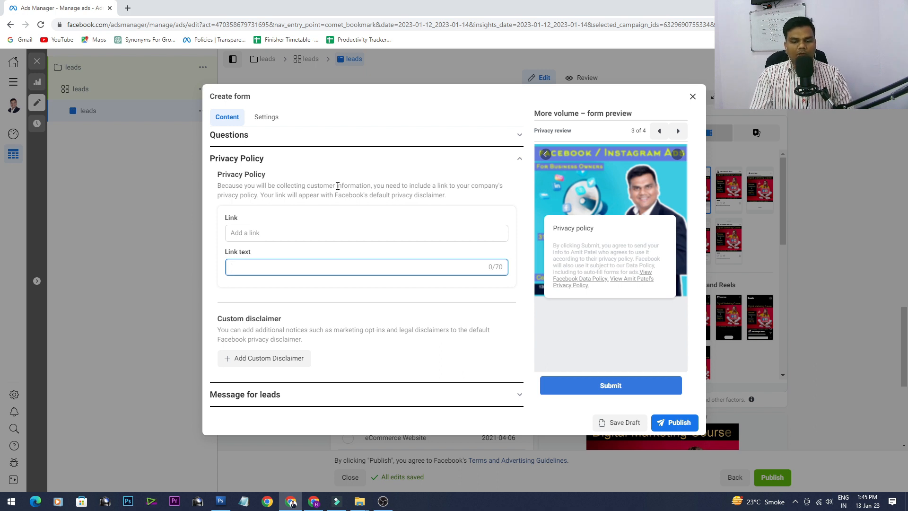
type("Pri")
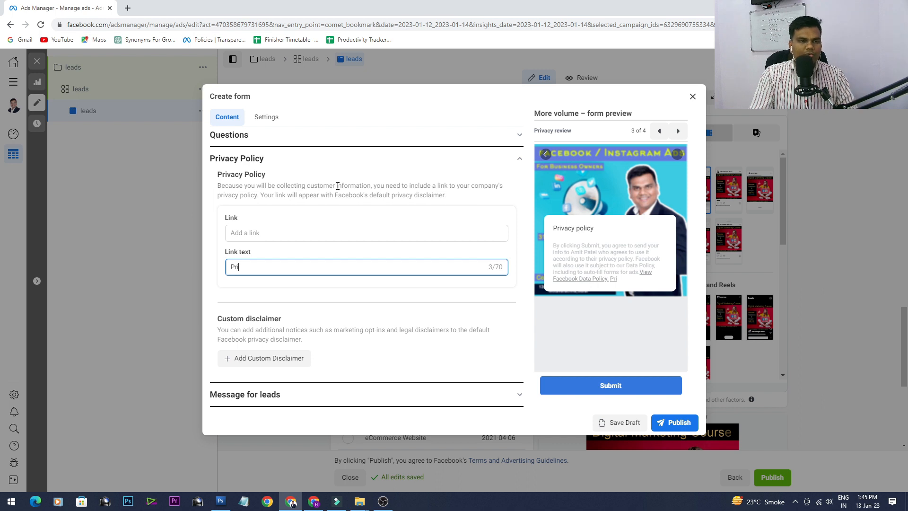
type("vacy ")
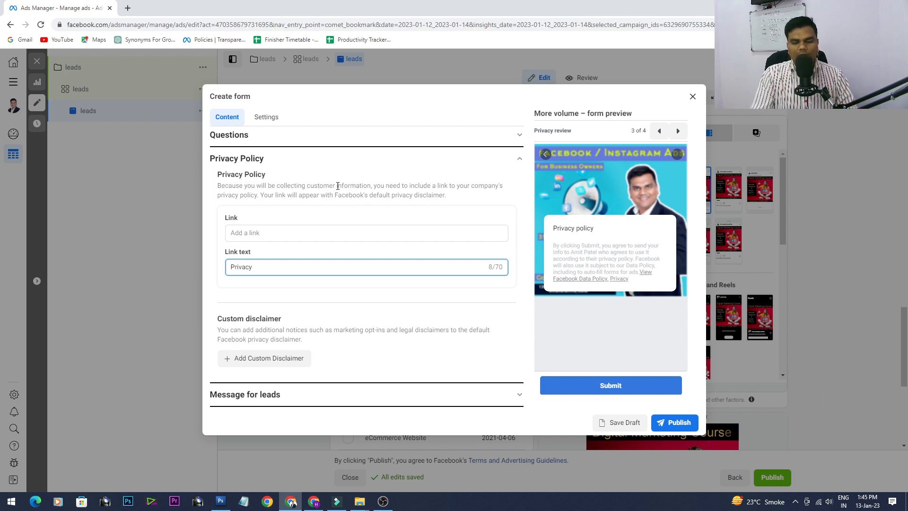
type("Policy")
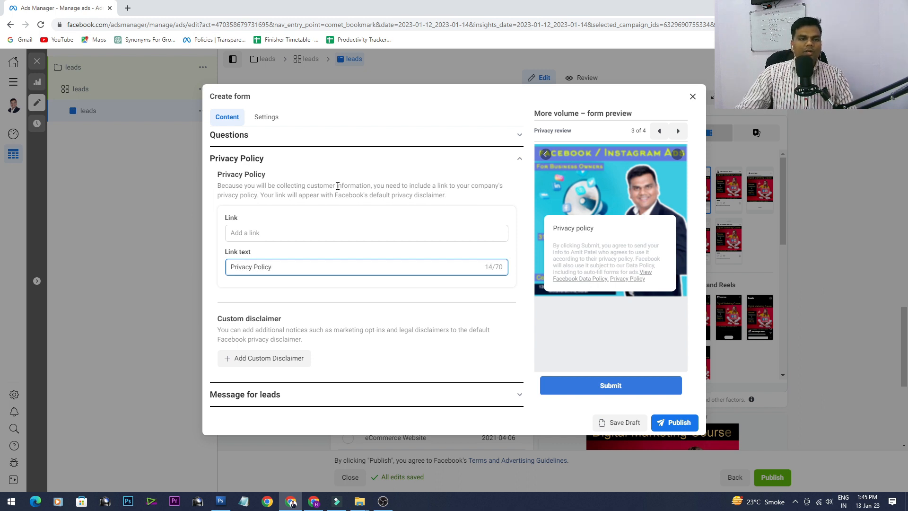
- Find Facebook through a web search for "fb" in a new browser tab and open its Pages section
key("ctrl+t")
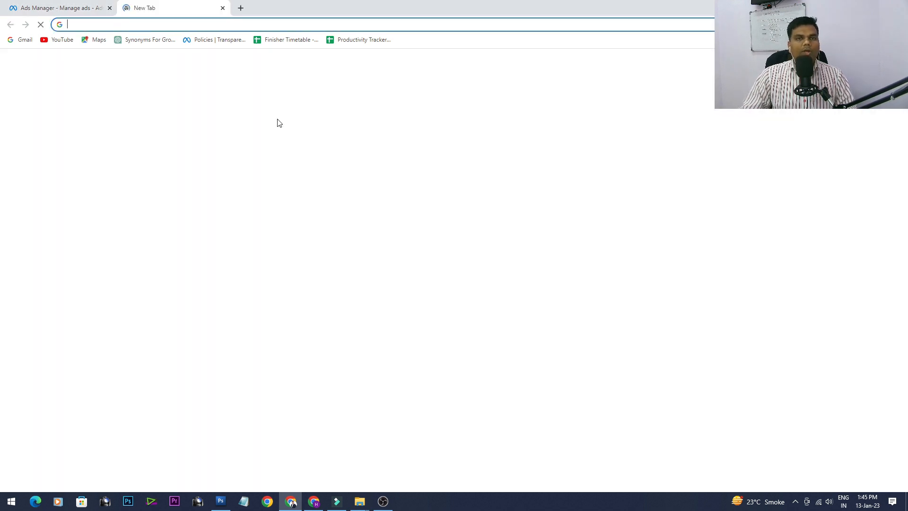
type("fb")
key("Return")
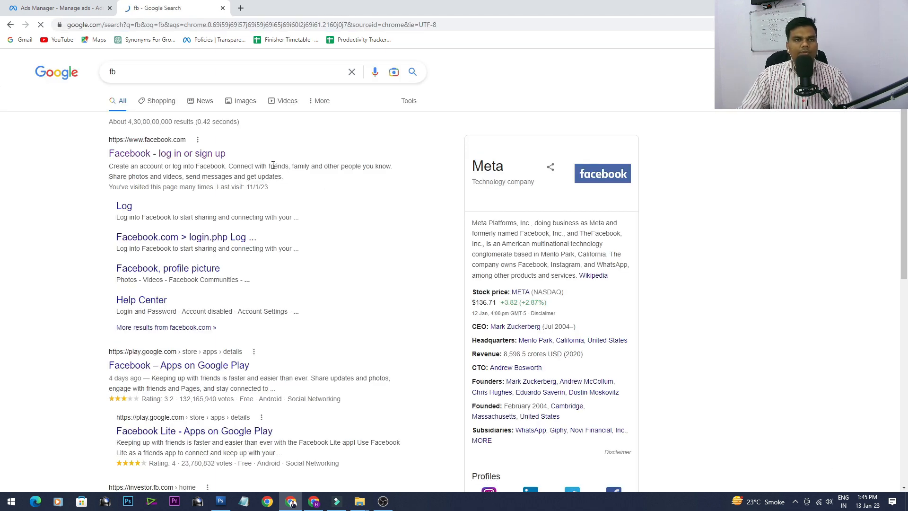
left_click(220, 155)
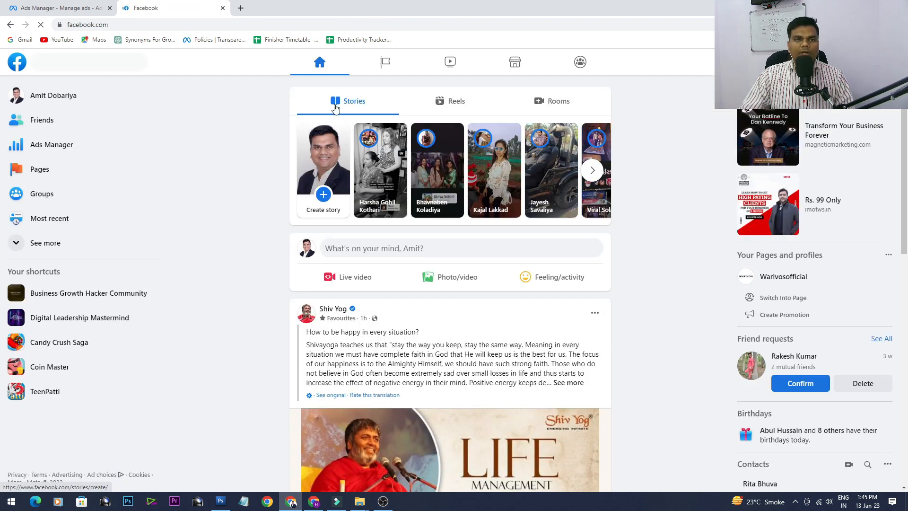
left_click(371, 71)
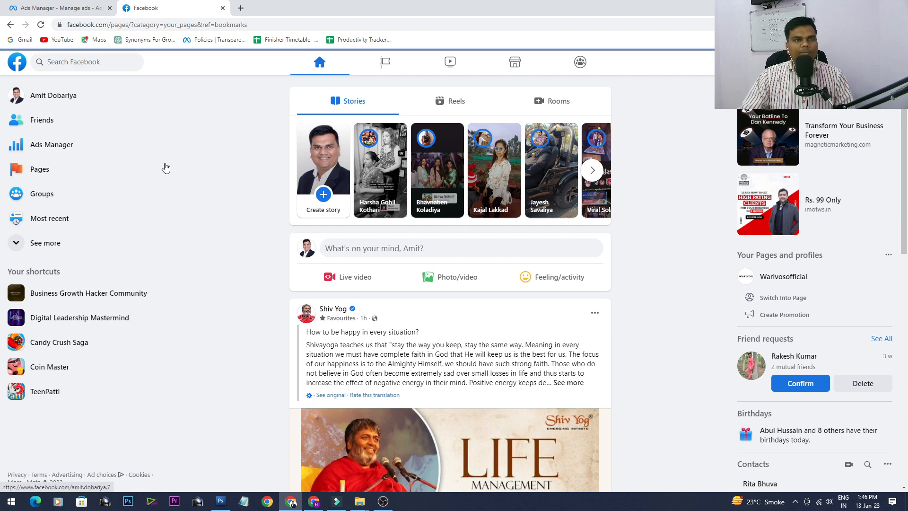
left_click(380, 71)
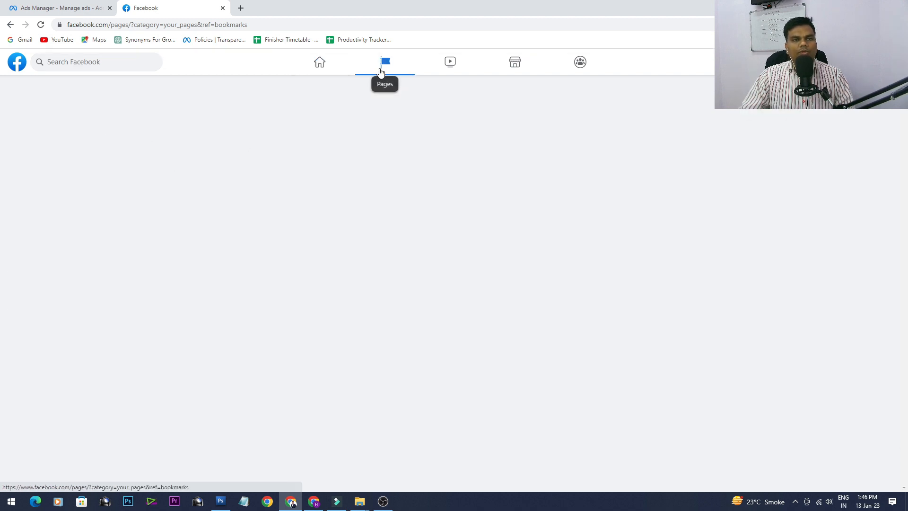